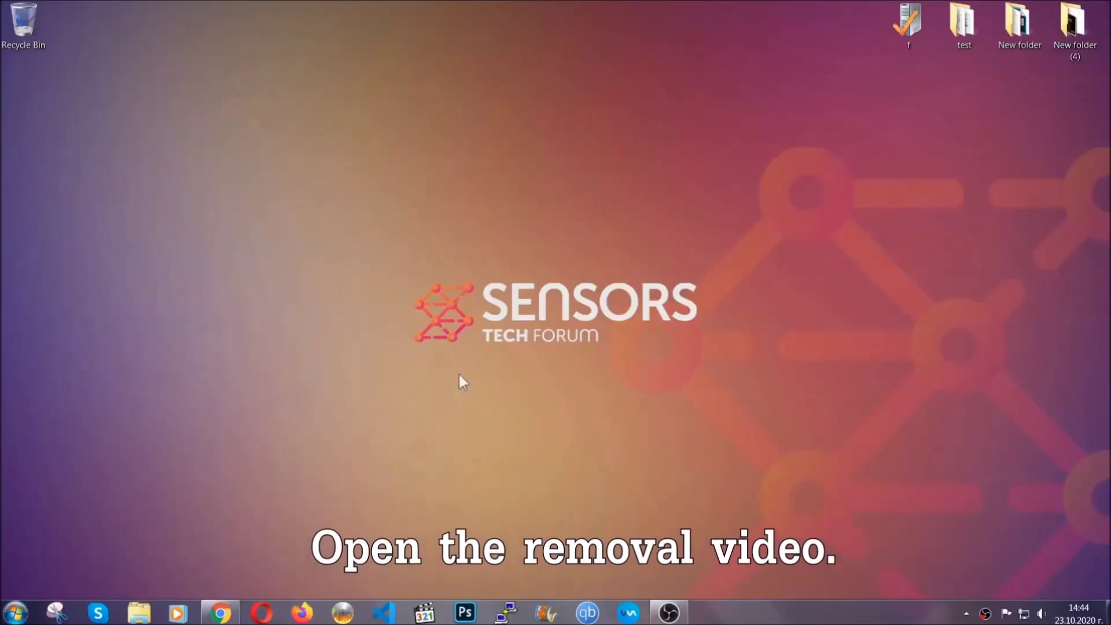
Back in the YouTube removal video, follow the description's sensorstechforum.com link to download SpyHunter.
left_click(220, 614)
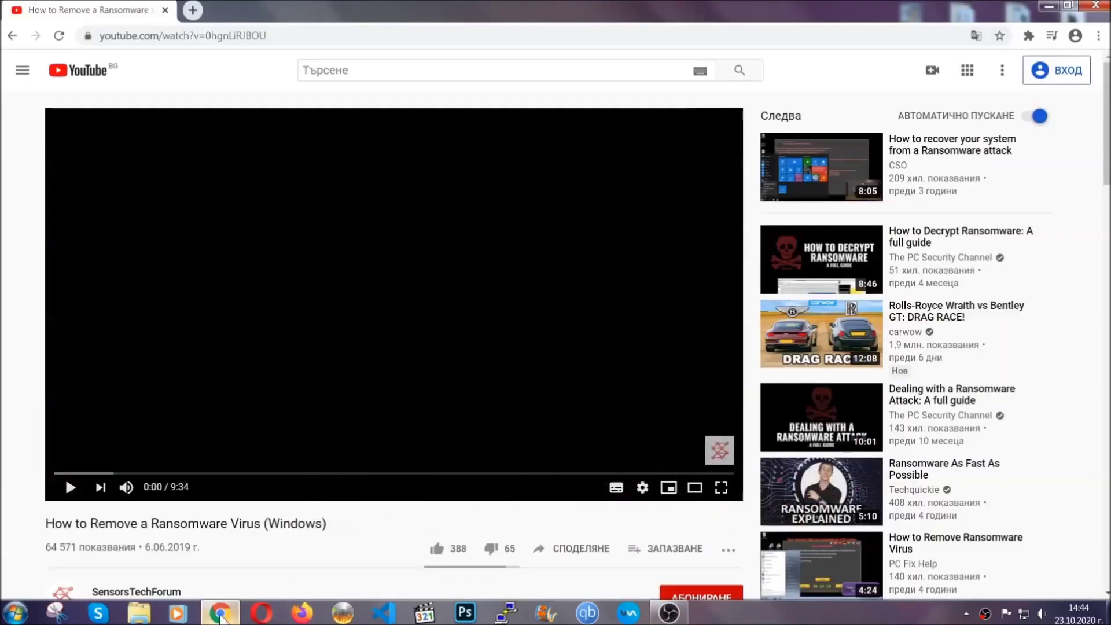
scroll(202, 471, "down", 4)
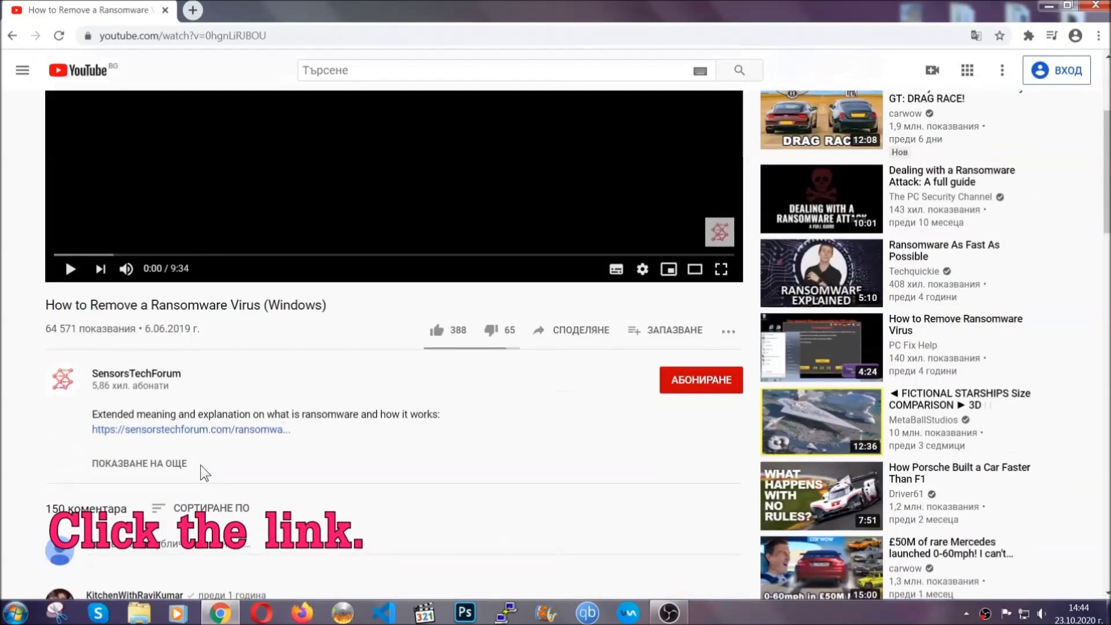
left_click(220, 430)
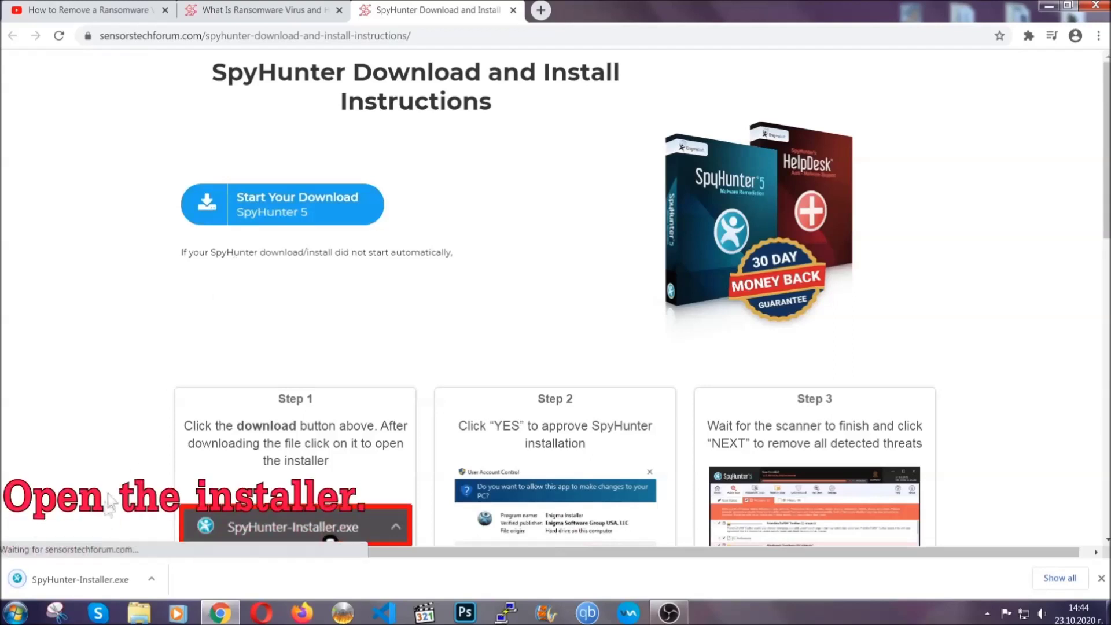
Launch the downloaded SpyHunter-Installer.exe and choose English as the installer language.
left_click(79, 578)
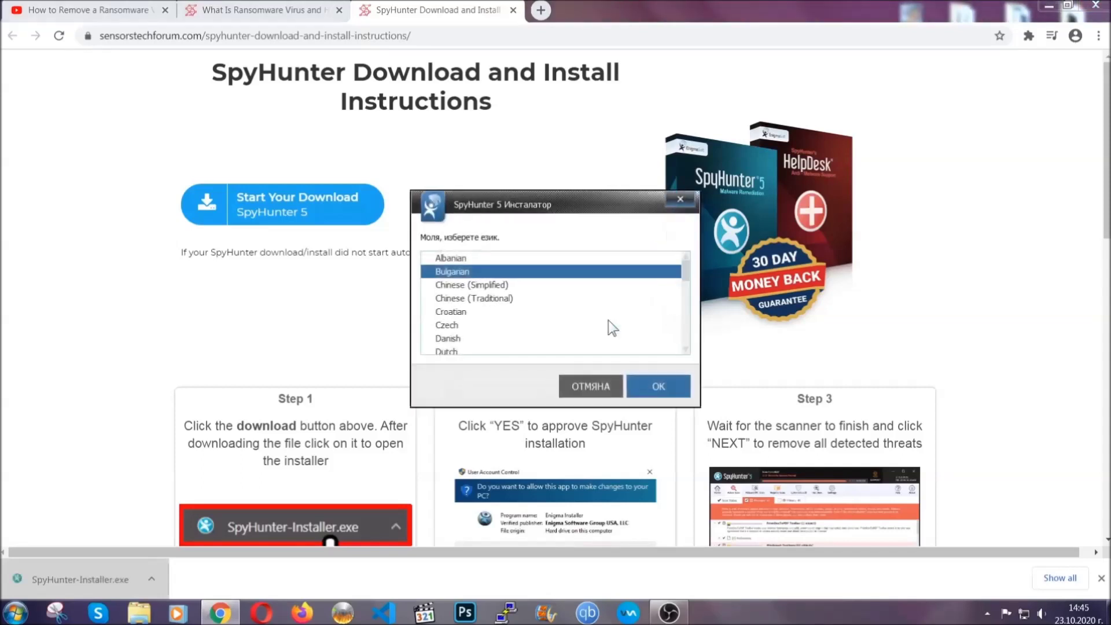
scroll(578, 323, "down", 3)
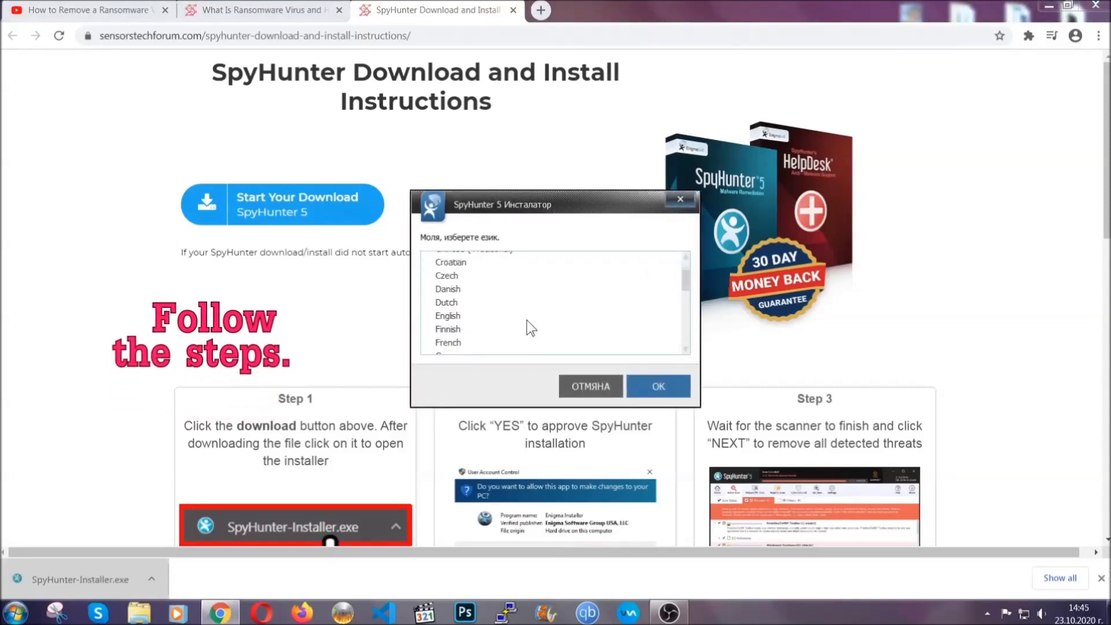
left_click(524, 317)
left_click(645, 385)
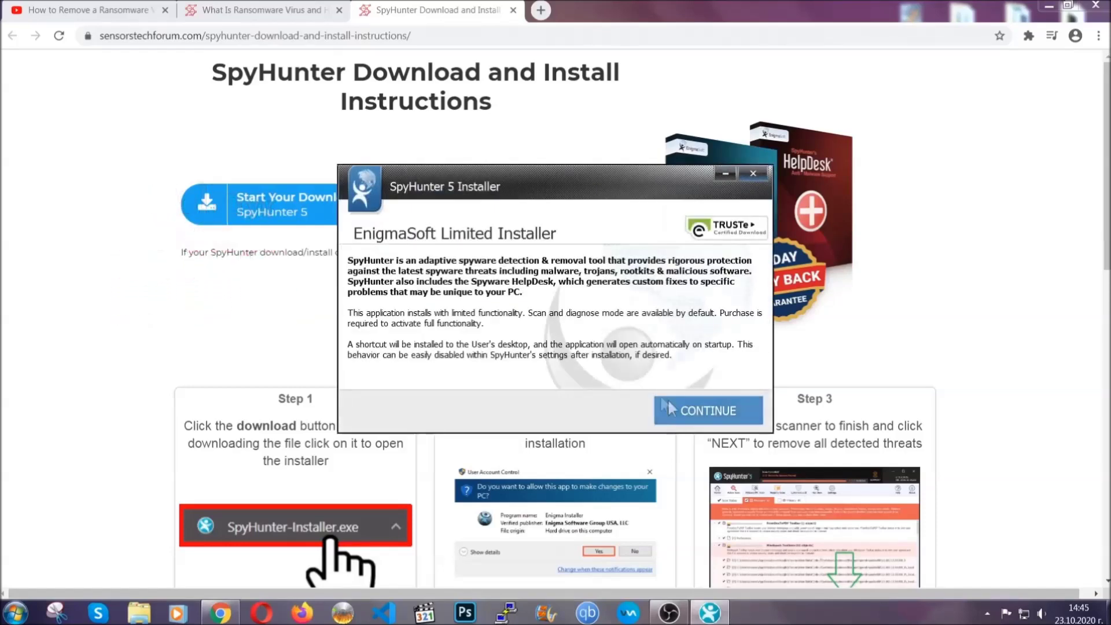
Accept the EULA and Privacy Policy, install SpyHunter 5, and close the finished setup.
left_click(670, 407)
left_click(637, 376)
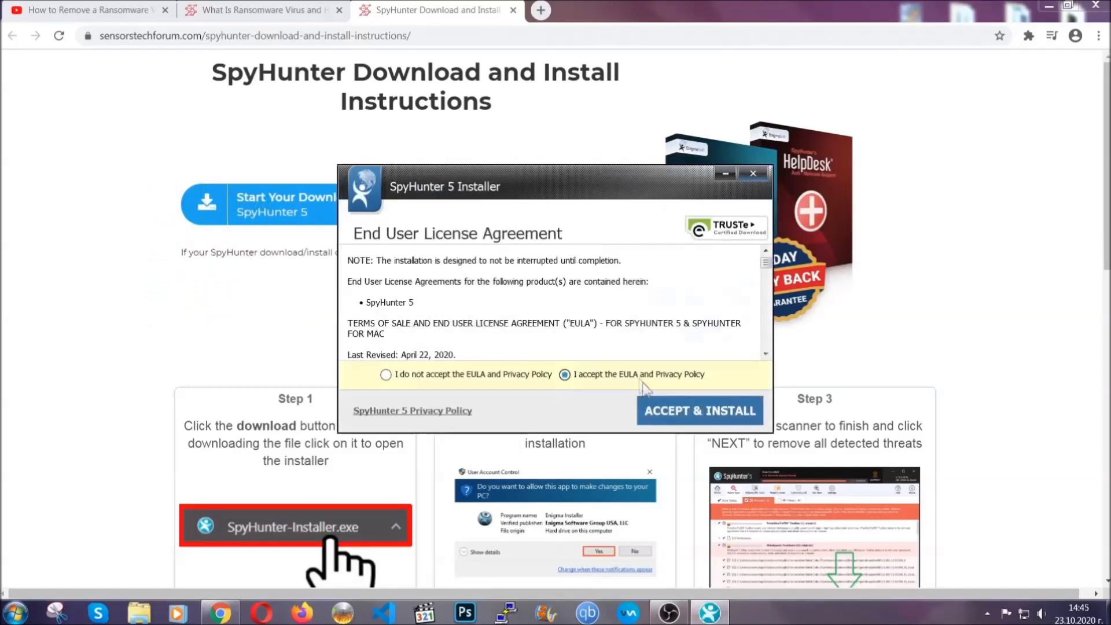
left_click(664, 408)
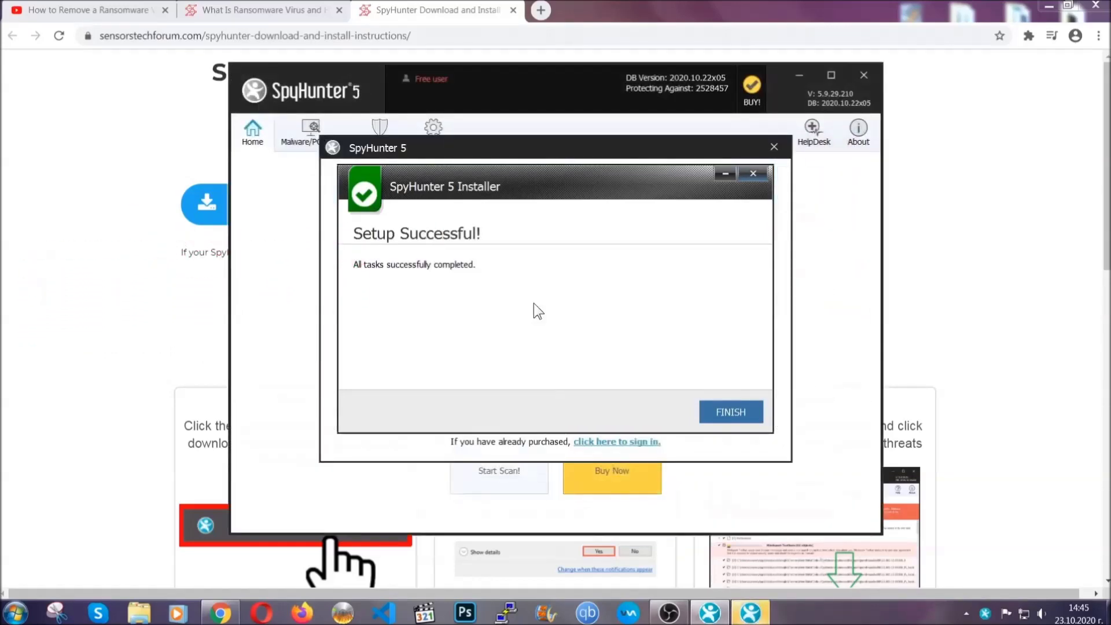
left_click(711, 414)
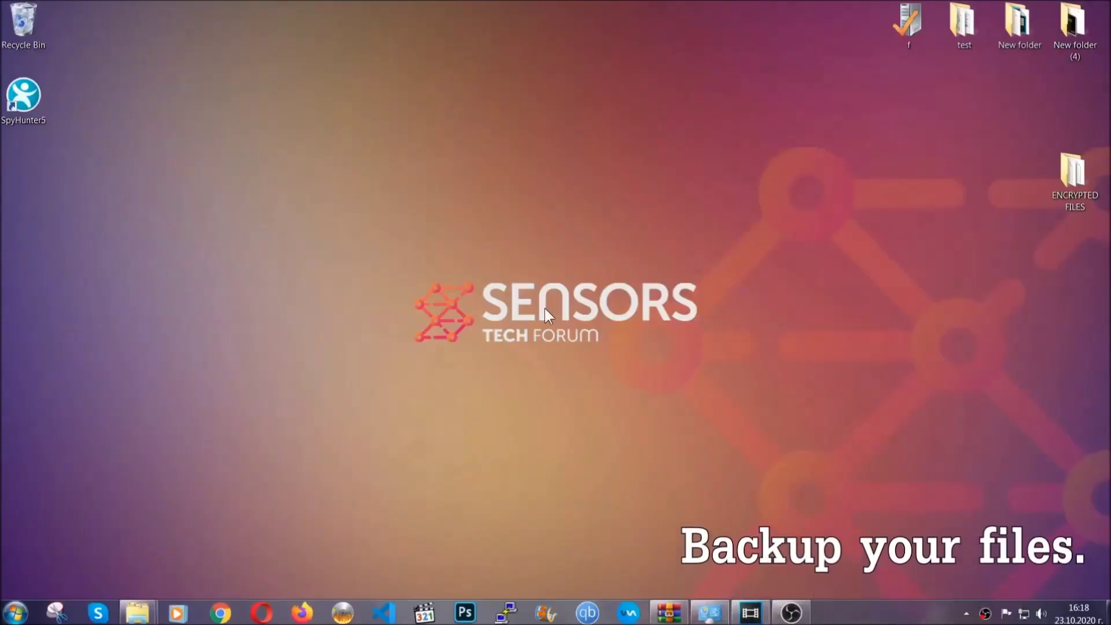
Copy all six .efji files from the desktop's ENCRYPTED FILES folder.
double_click(1067, 178)
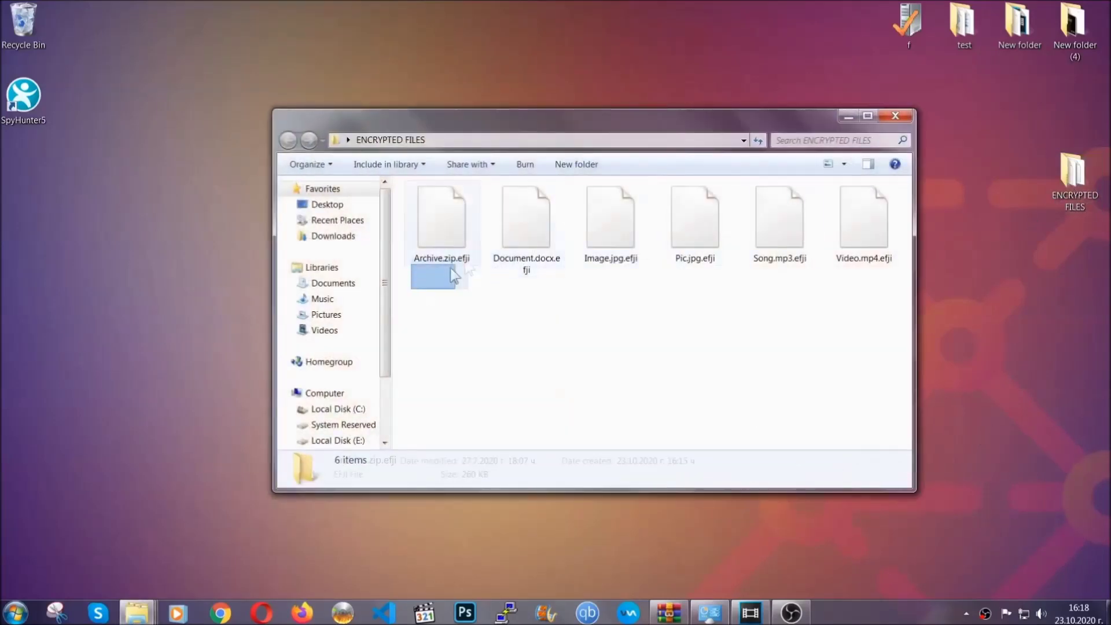
left_click_drag(453, 267, 869, 207)
right_click(870, 206)
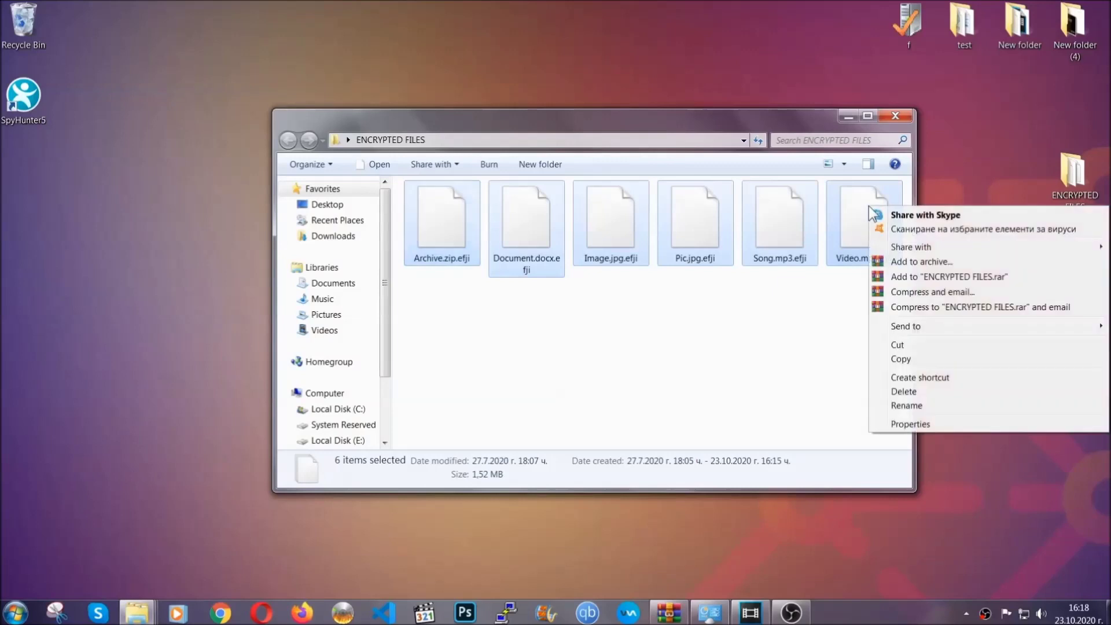
left_click(899, 360)
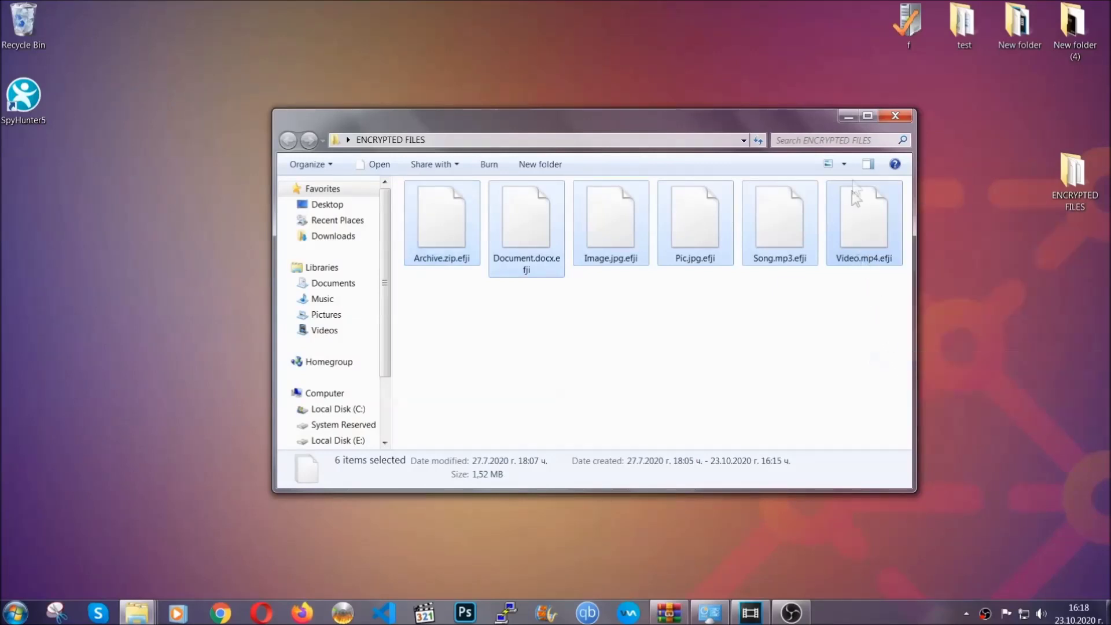
left_click(852, 115)
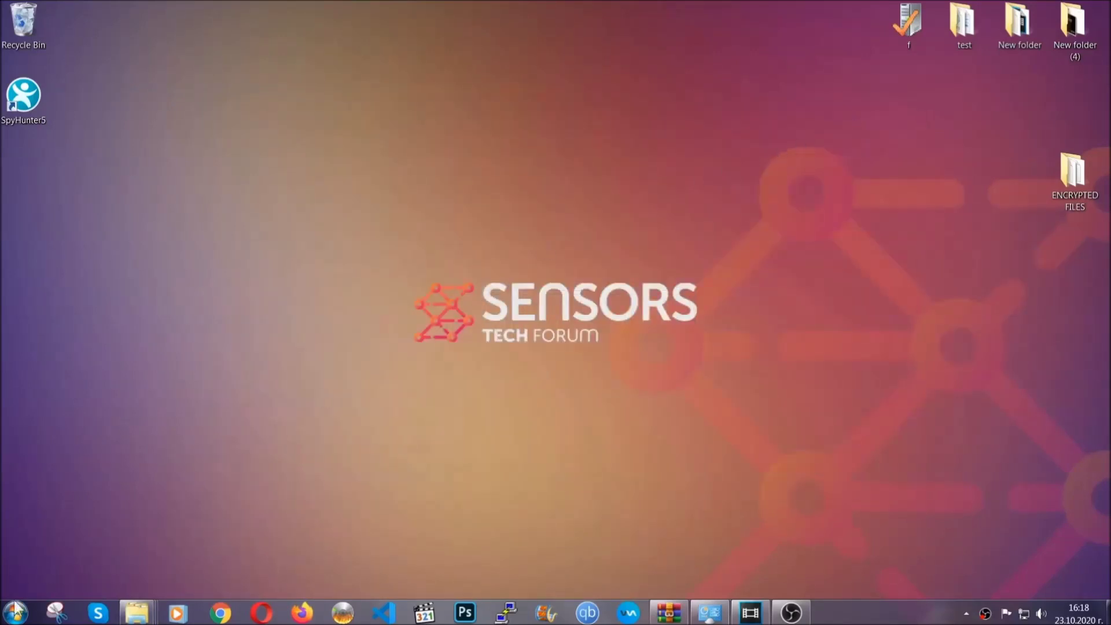
Paste the six copied files onto FLASH DRIVE (H:) and close its window.
left_click(15, 613)
left_click(210, 438)
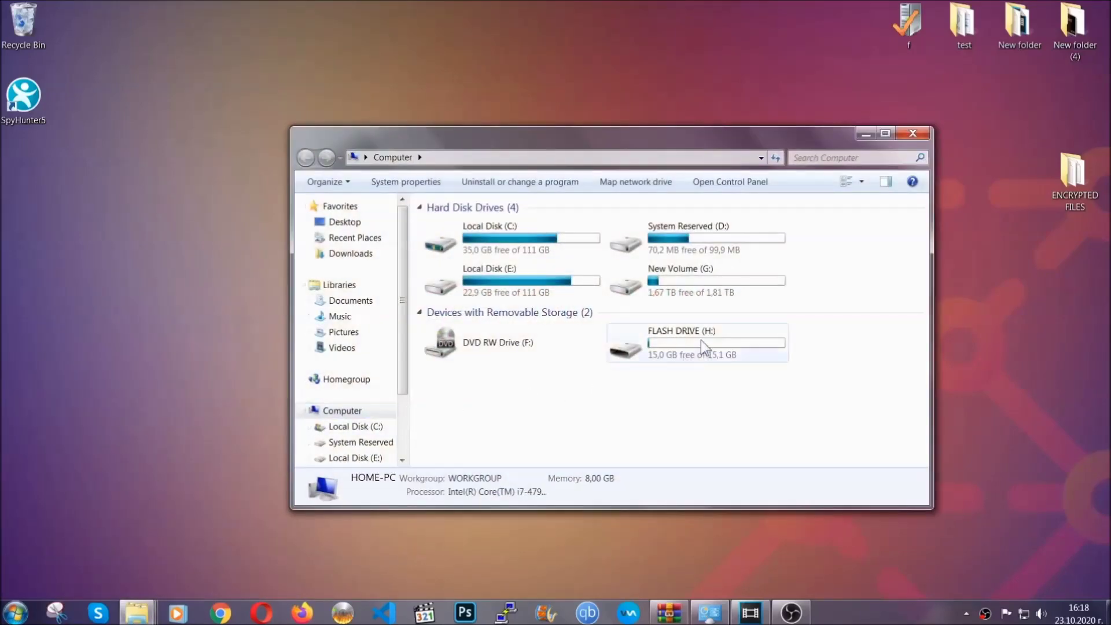
double_click(701, 339)
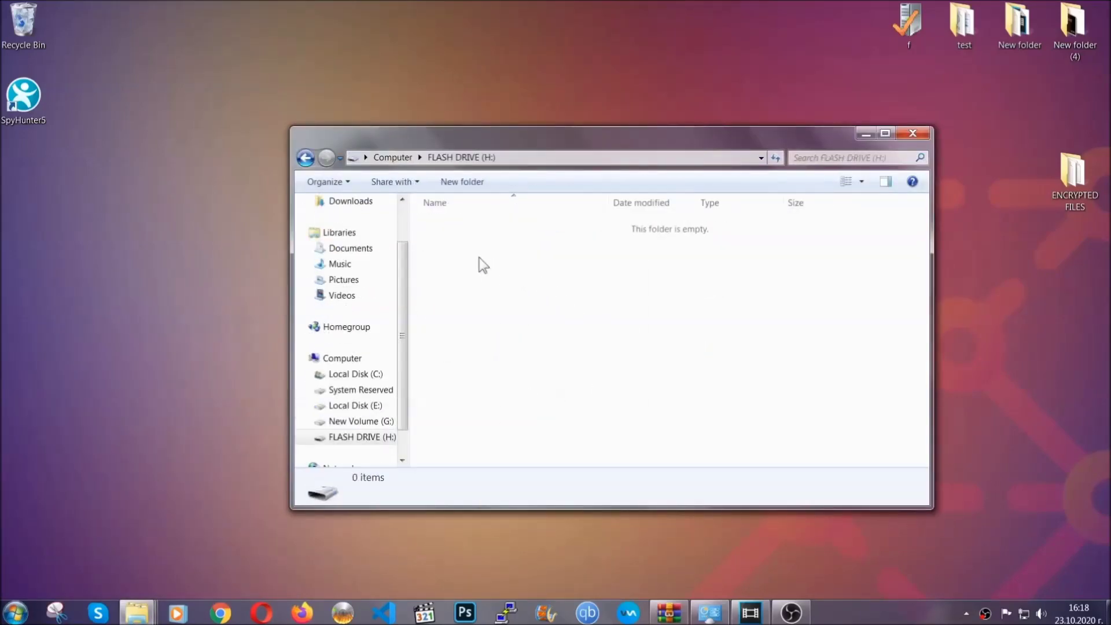
right_click(479, 260)
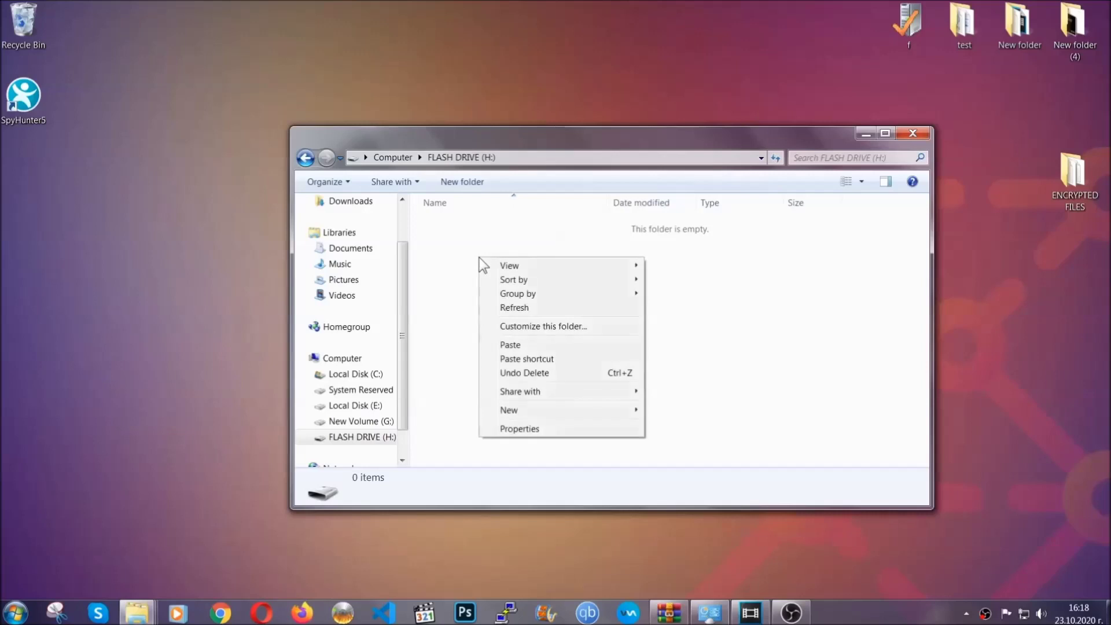
left_click(506, 345)
left_click(506, 346)
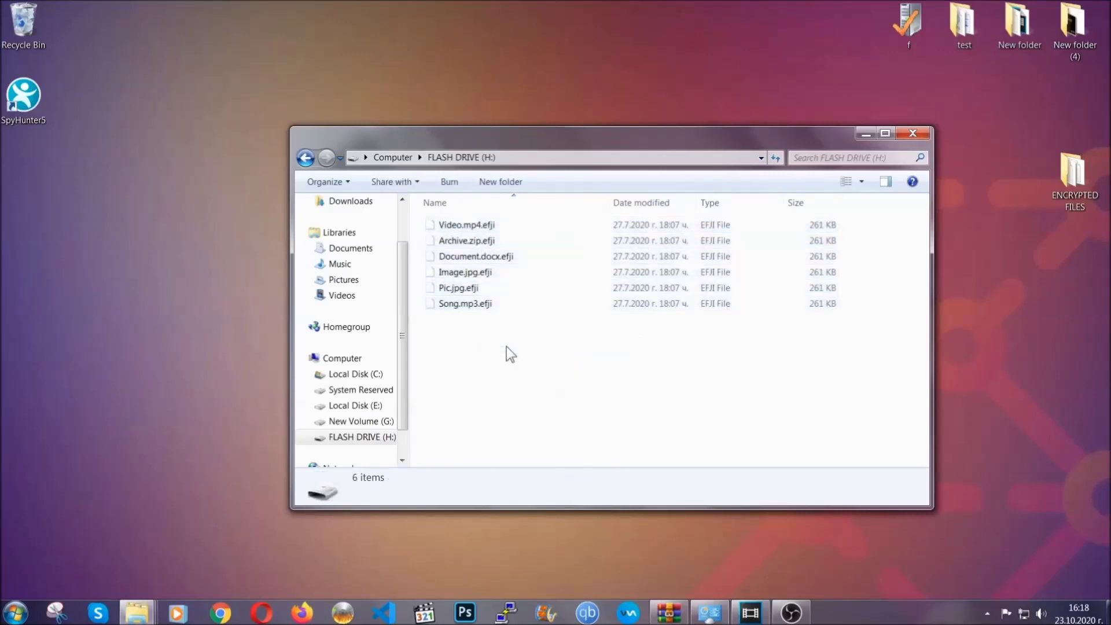
left_click(914, 134)
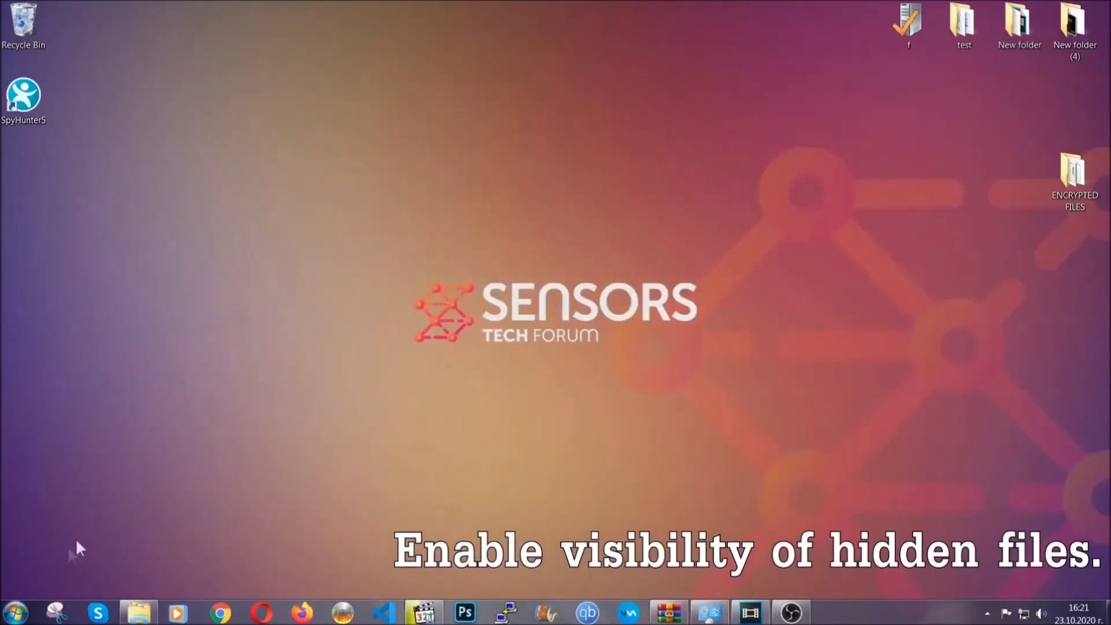
Find 'hidden files and folders' in Start search and apply 'Show hidden files, folders, and drives'.
left_click(15, 612)
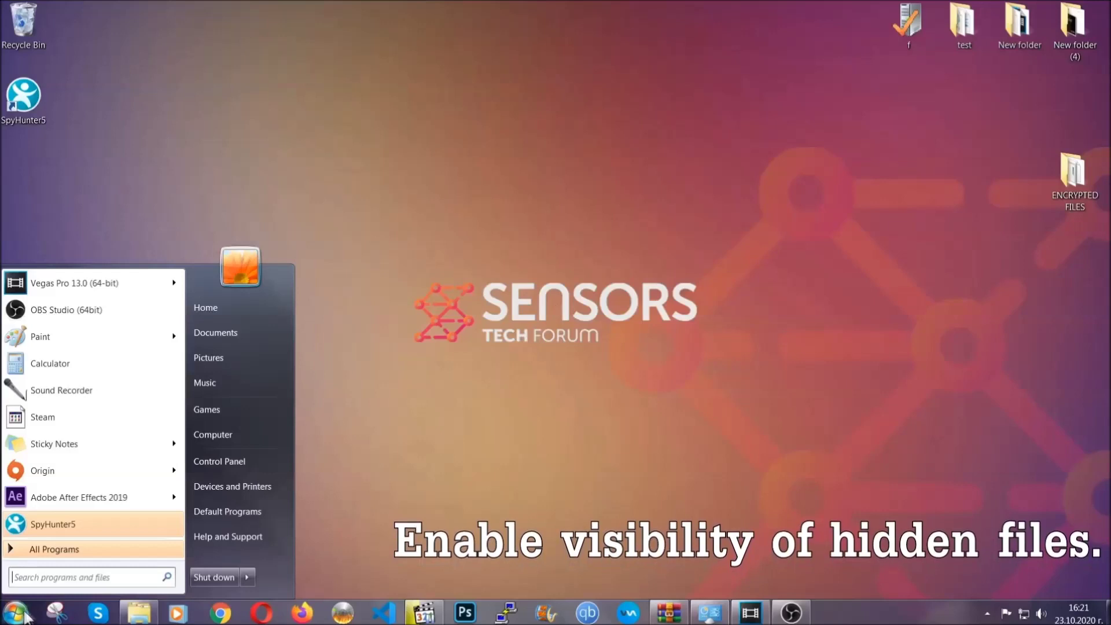
left_click(45, 576)
type("showh")
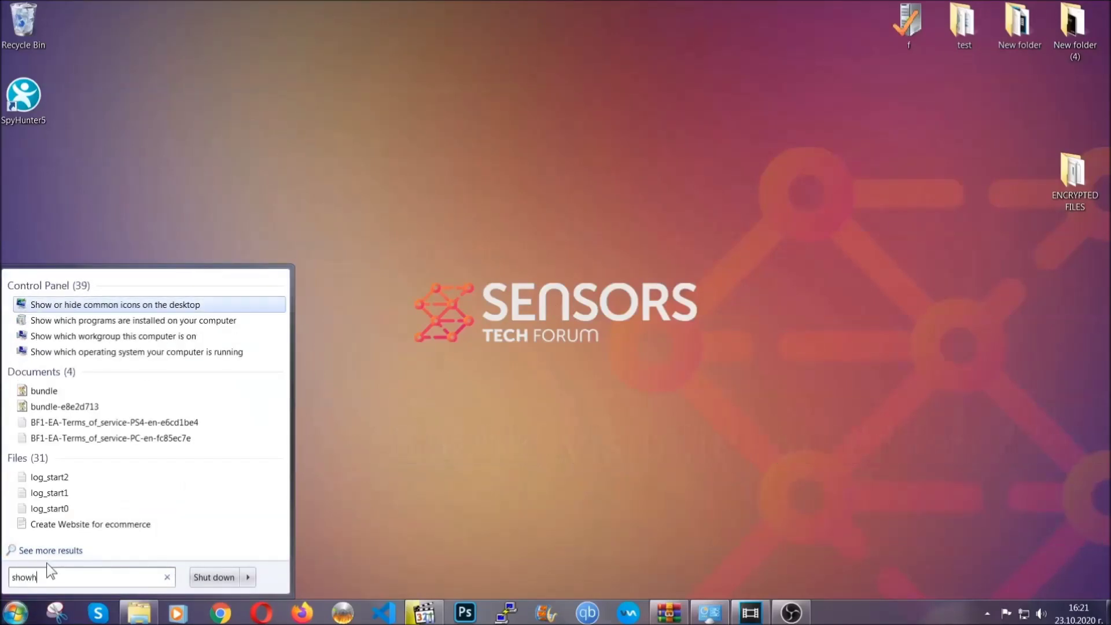
key("BackSpace")
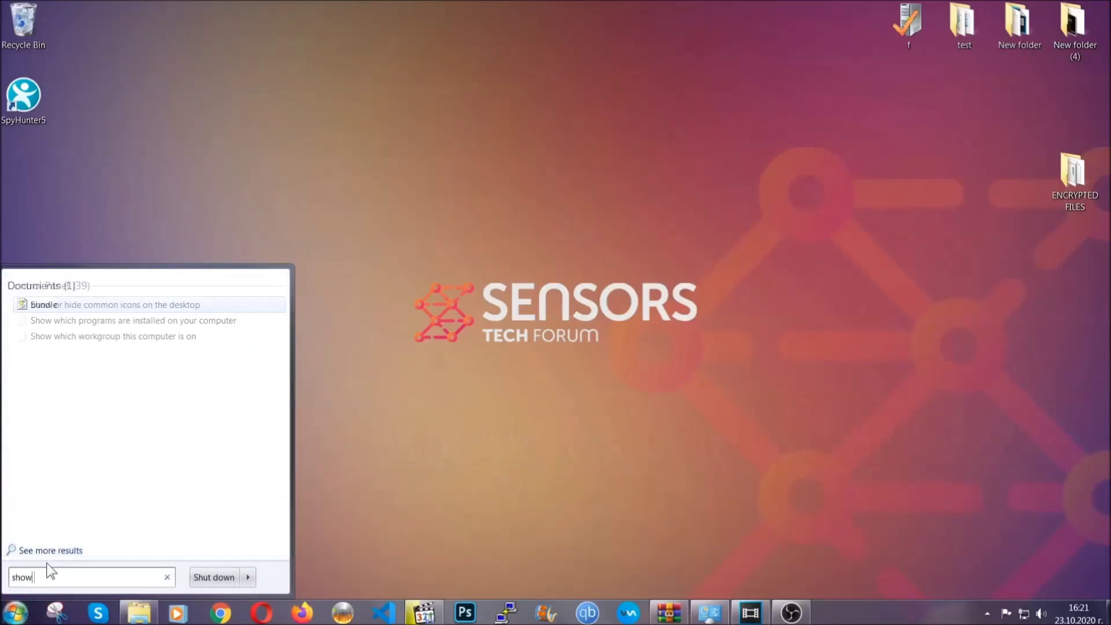
type("hidden files and folders")
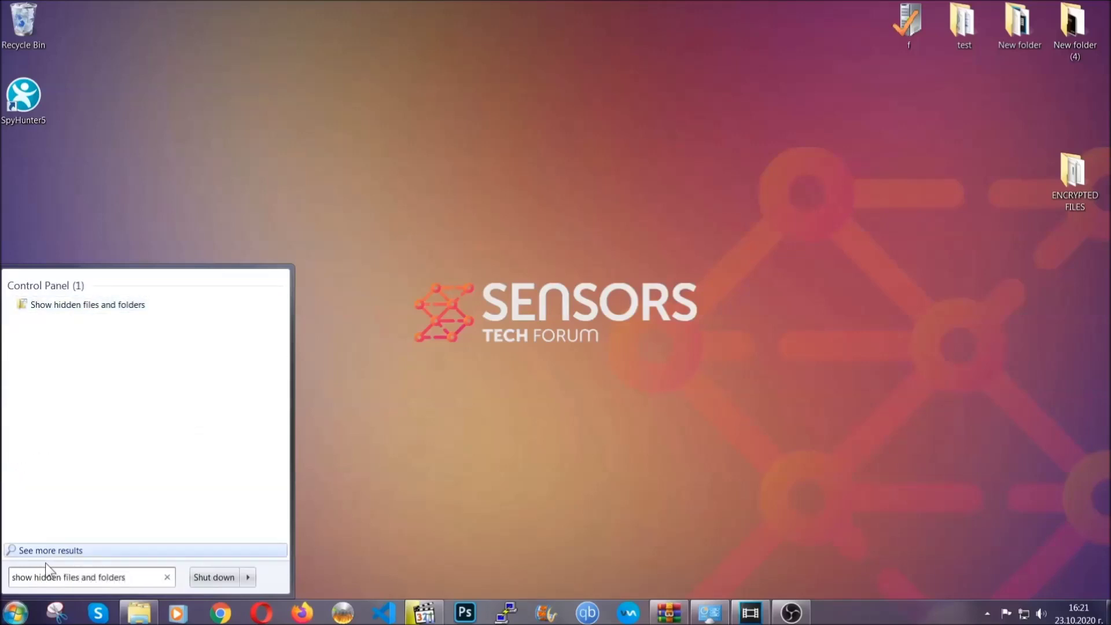
left_click(130, 307)
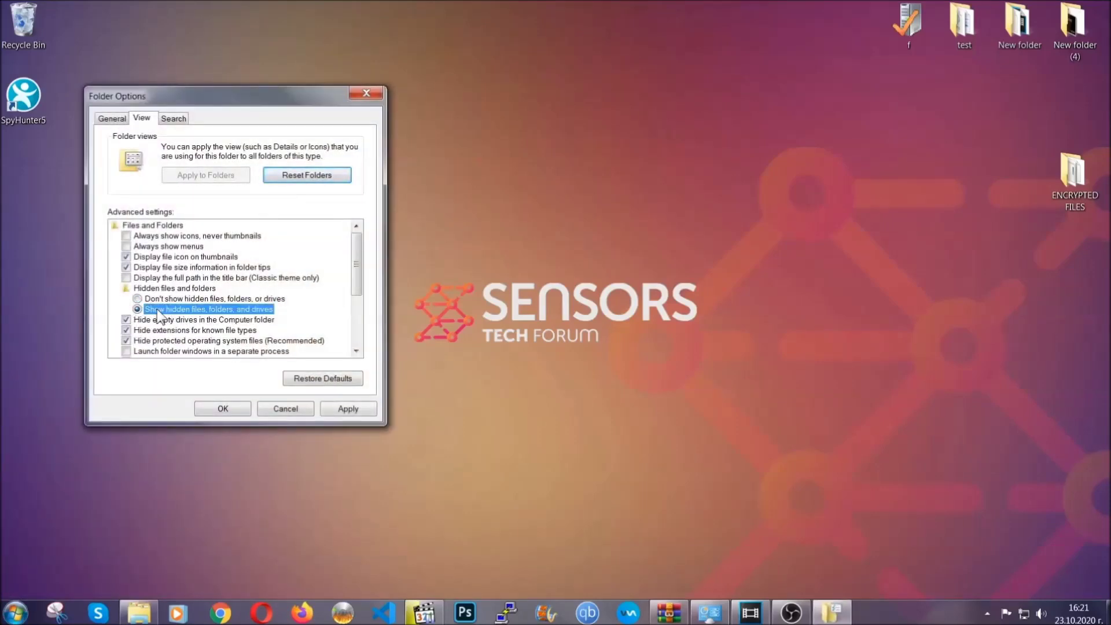
left_click(345, 411)
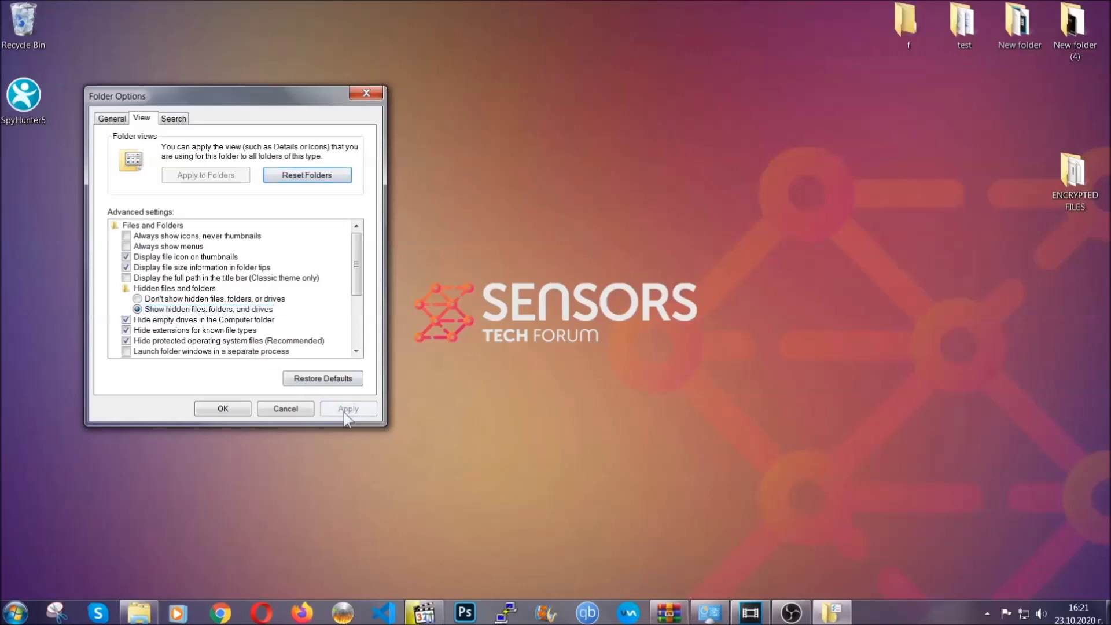
left_click(219, 409)
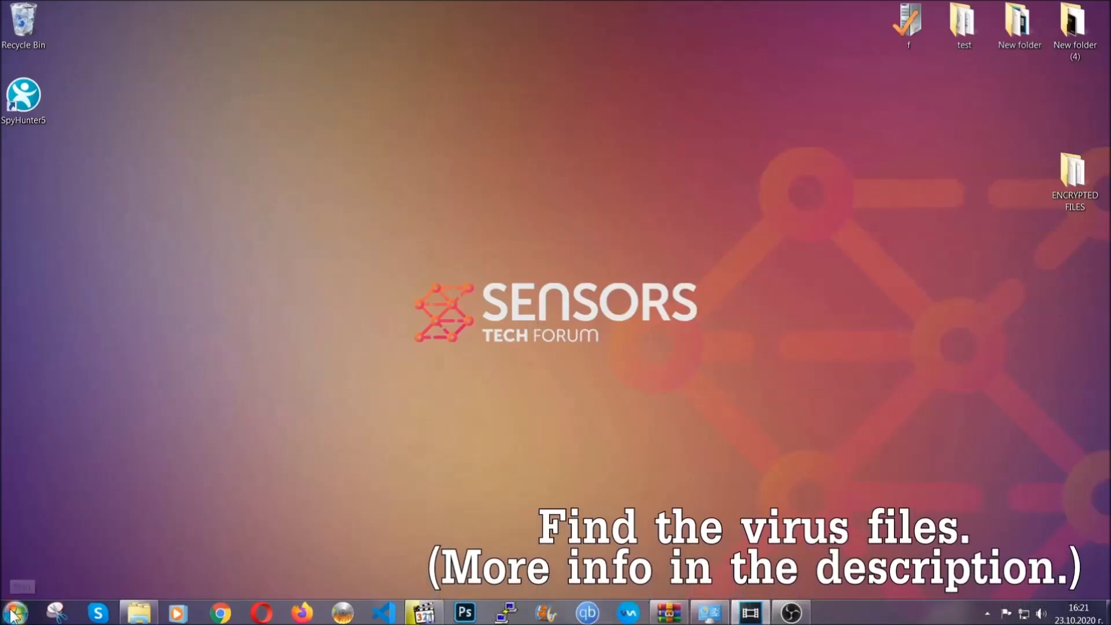
Search the whole computer for 'fileextension:exe Example Vir' from the Computer window.
key("super")
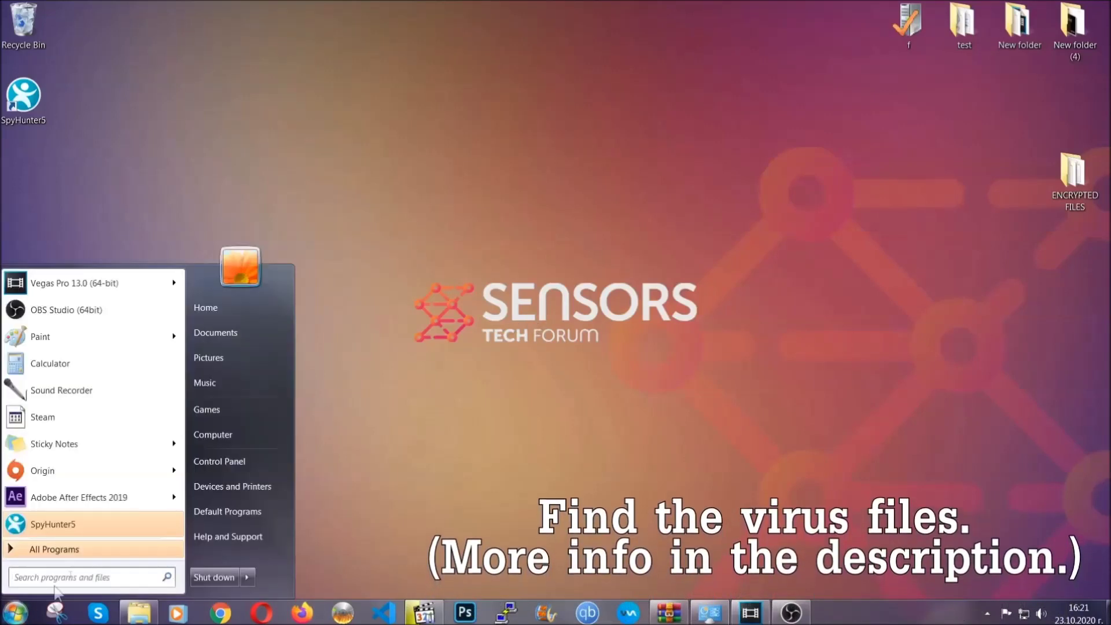
left_click(228, 434)
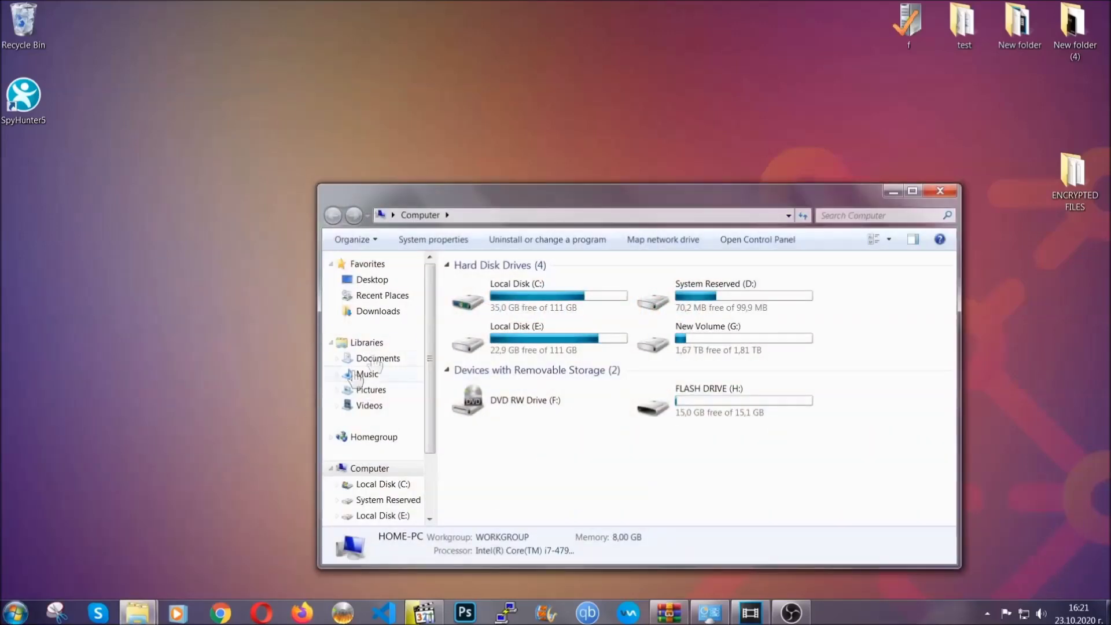
left_click_drag(605, 204, 531, 155)
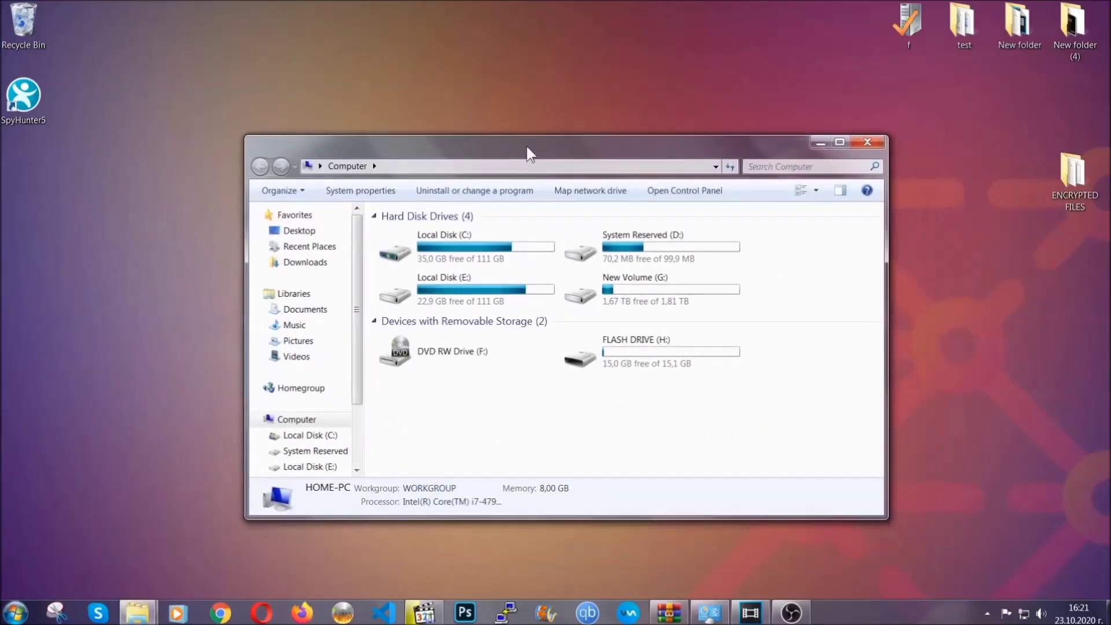
left_click(755, 167)
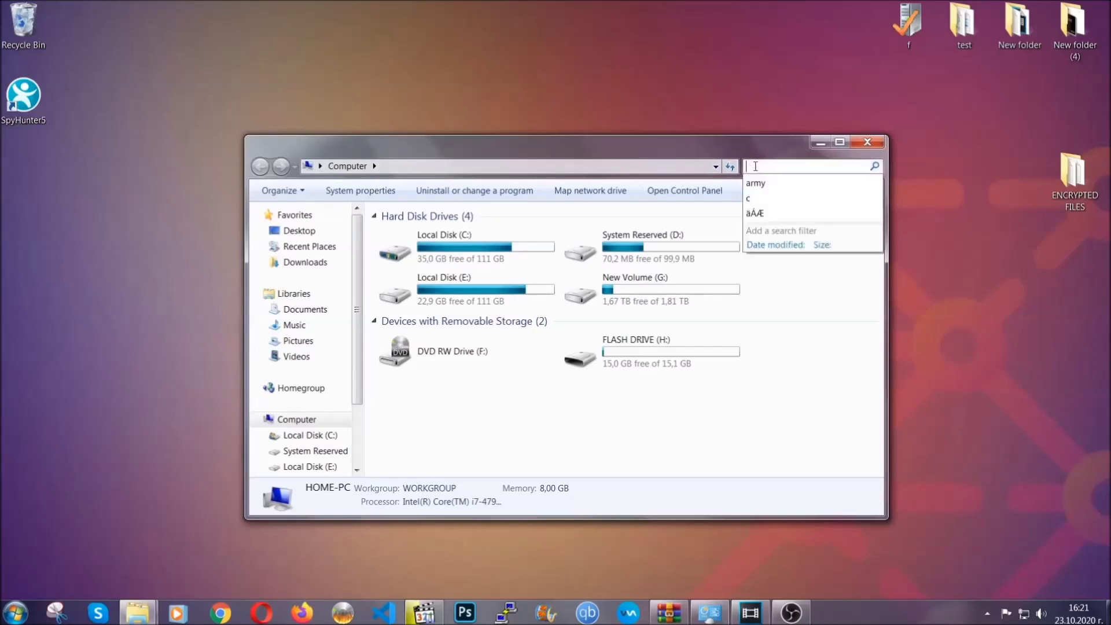
type("file")
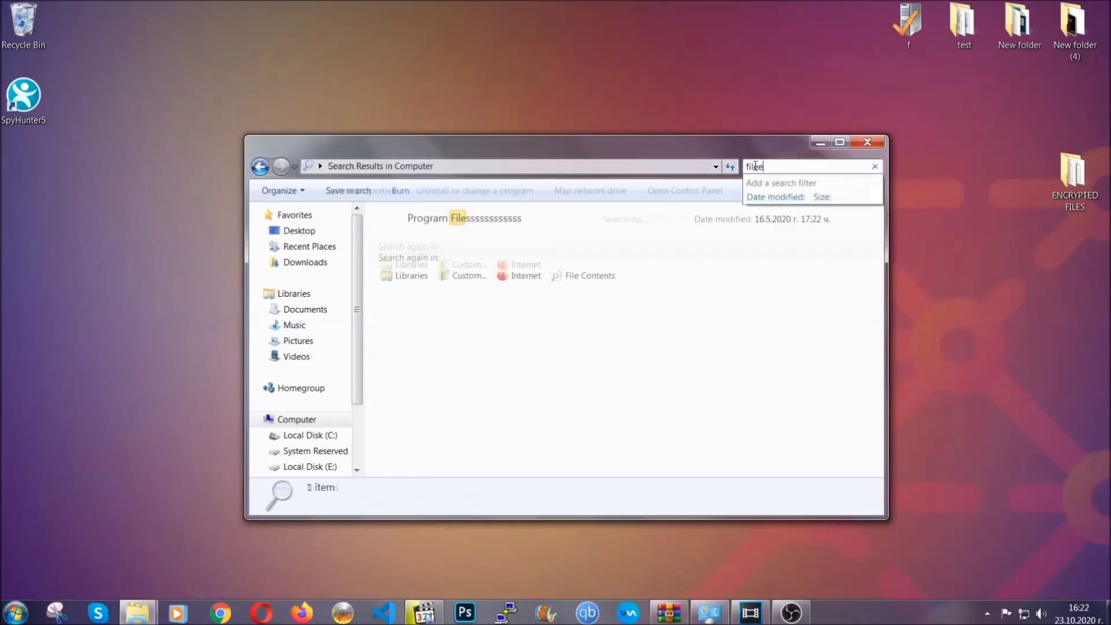
type("extension:exe ")
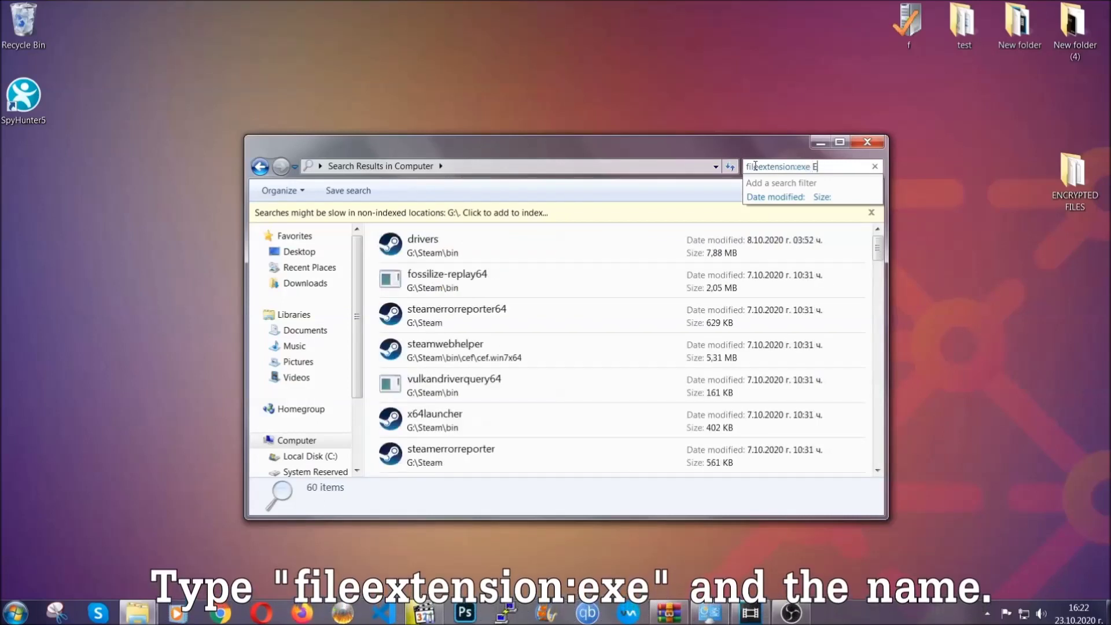
type("Example Virus Name")
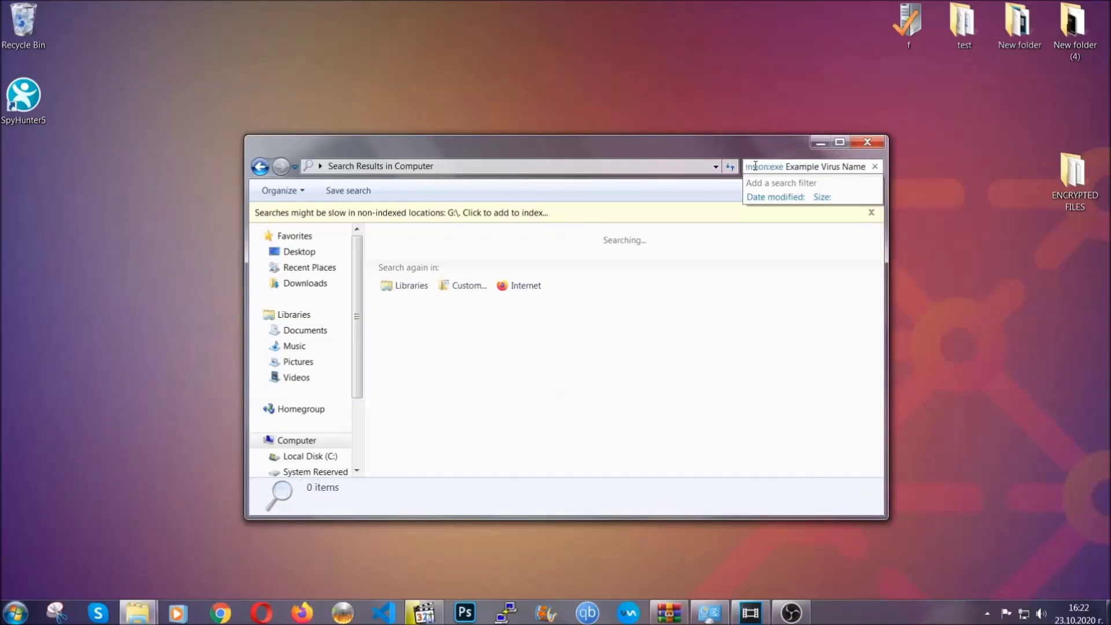
key("Return")
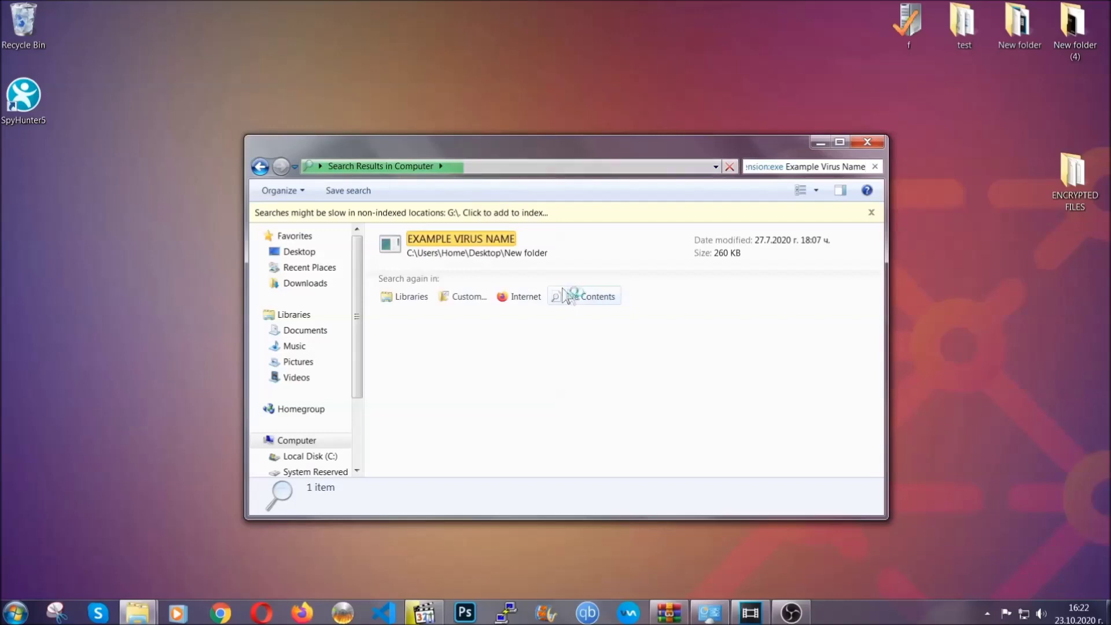
Delete the EXAMPLE VIRUS NAME executable to the Recycle Bin and close the search window.
left_click(486, 237)
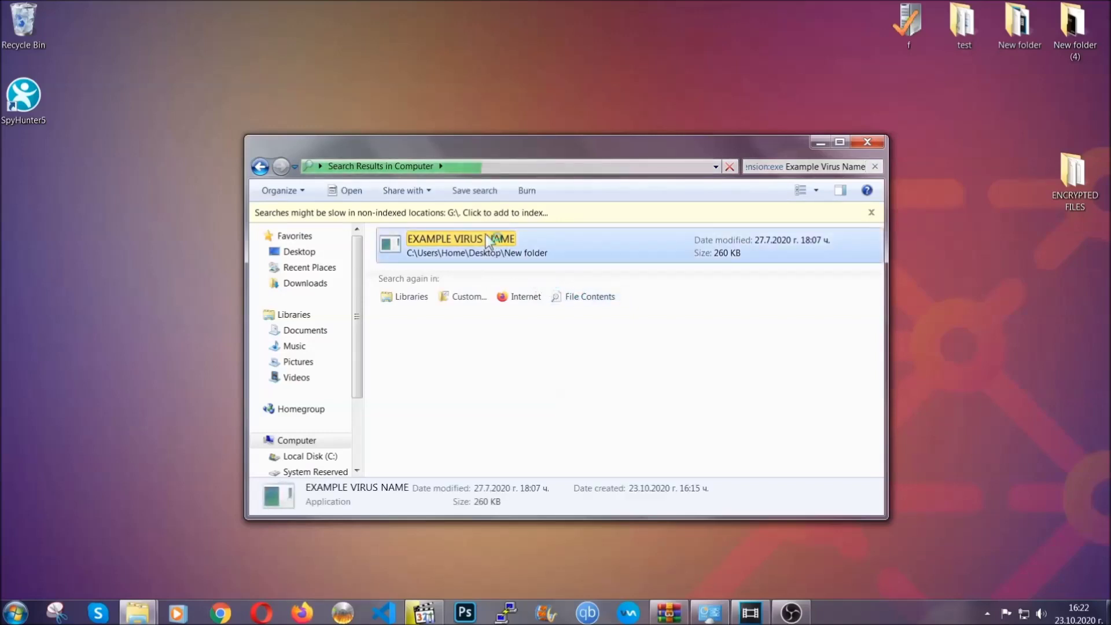
right_click(487, 239)
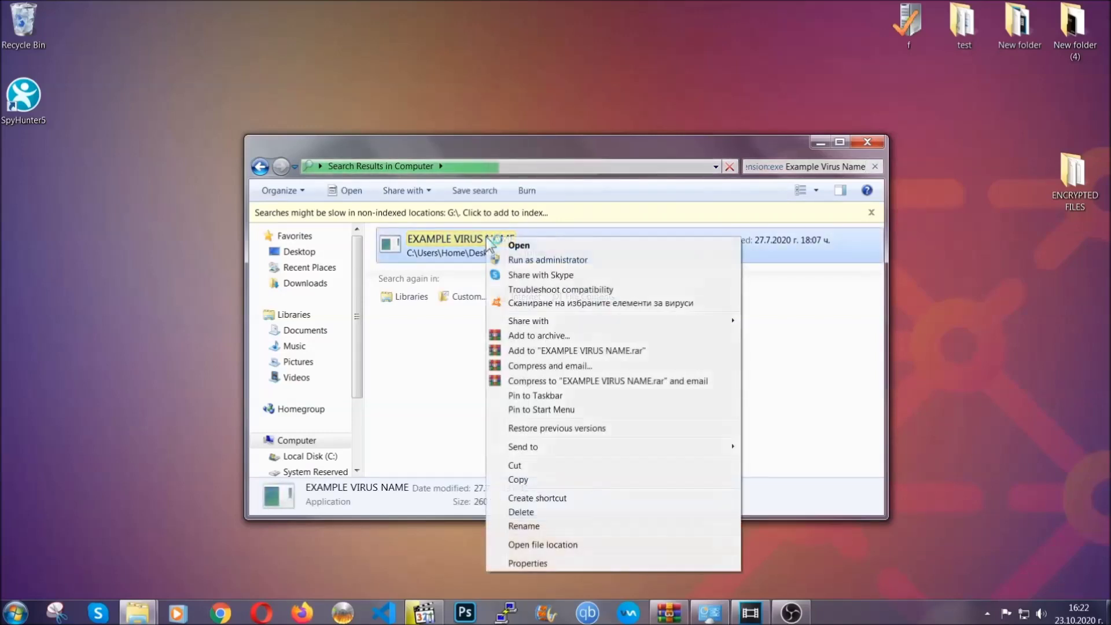
left_click(536, 512)
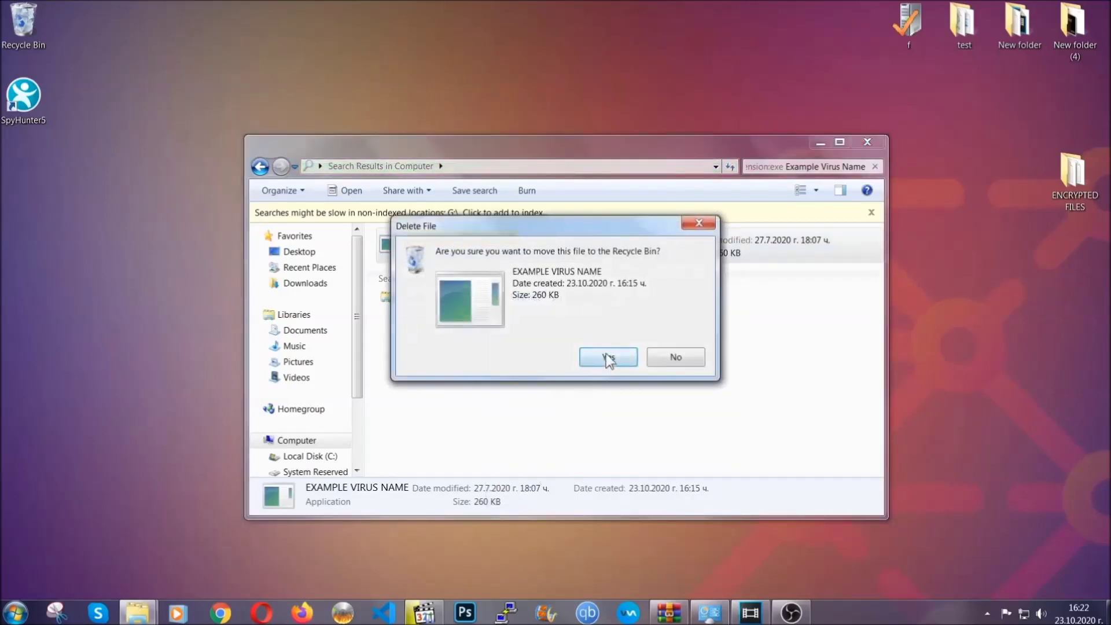
left_click(608, 358)
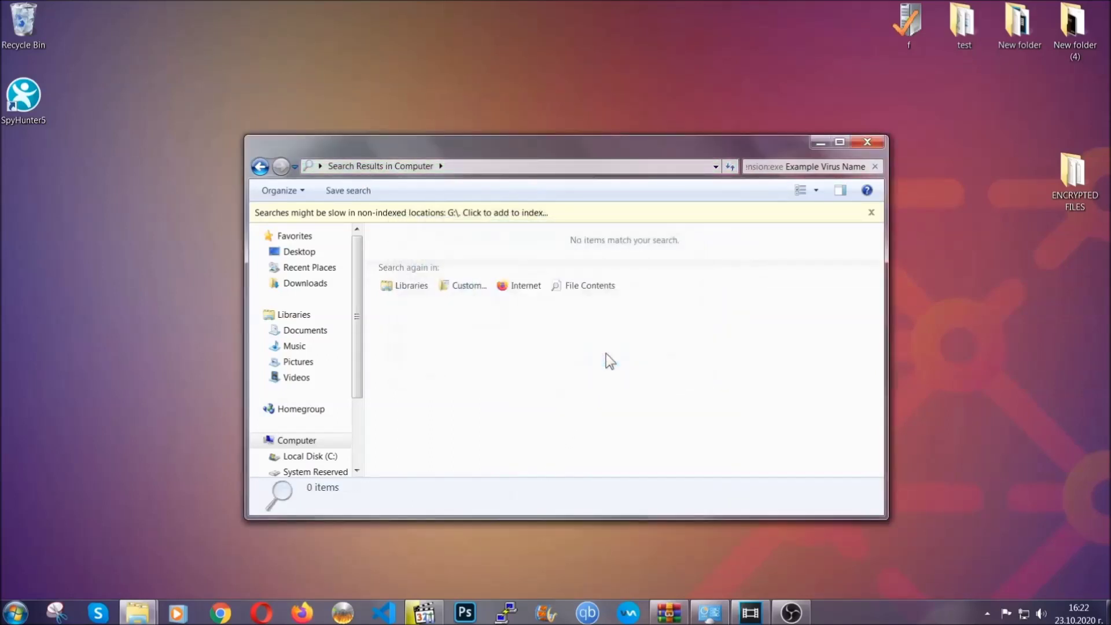
left_click(868, 141)
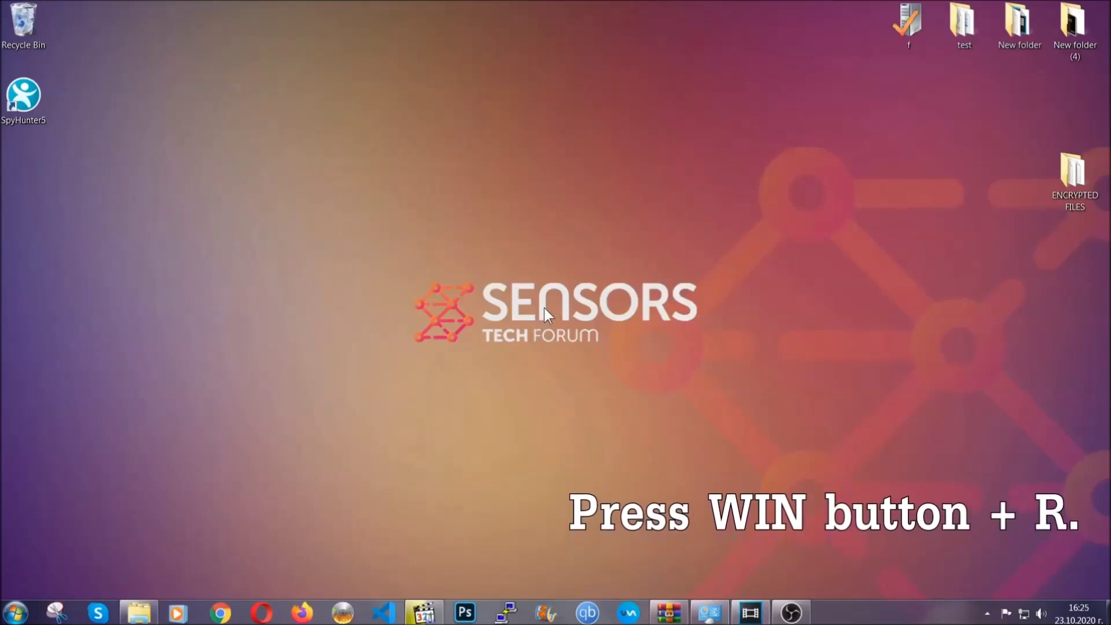
Run REGEDIT from the Win+R dialog, replacing the old cmd entry.
key("super+r")
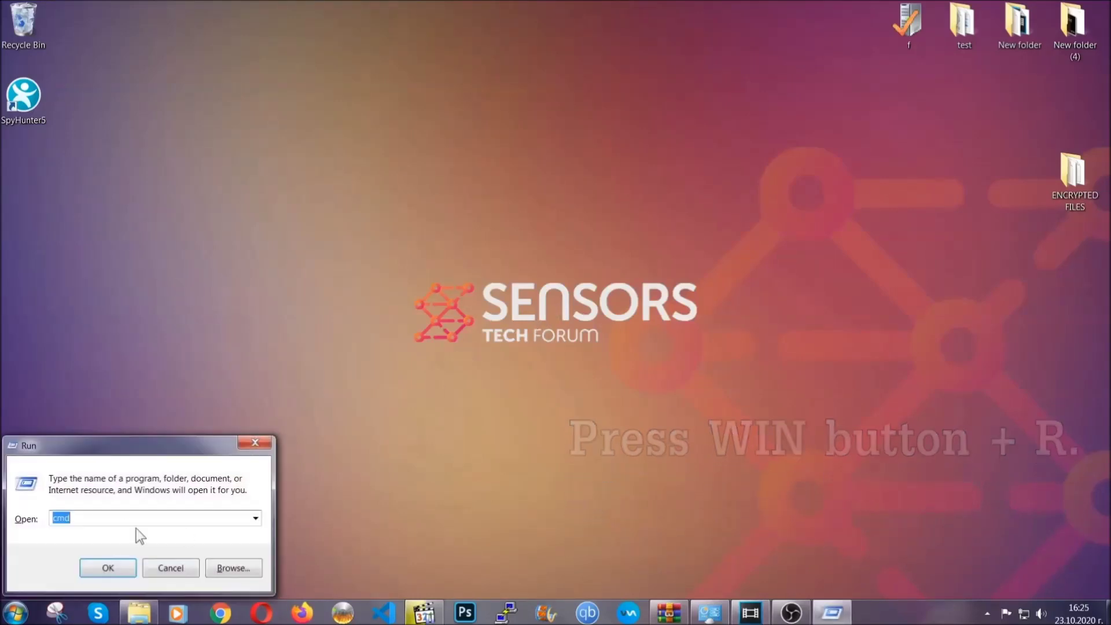
left_click(105, 526)
left_click_drag(104, 526, 14, 523)
type("REGEDIT")
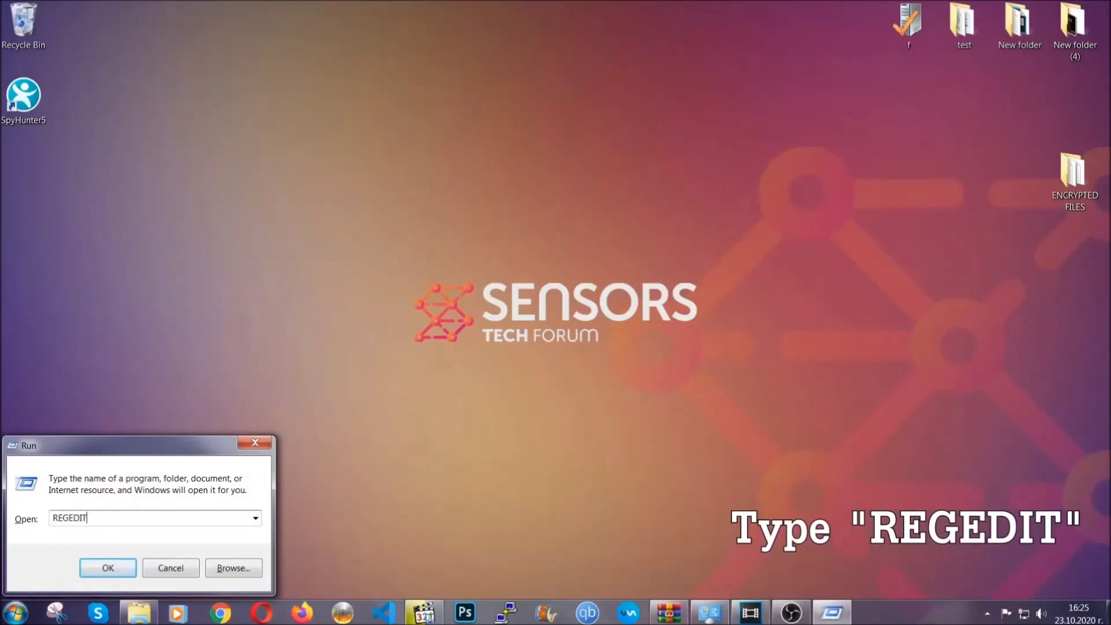
left_click(95, 567)
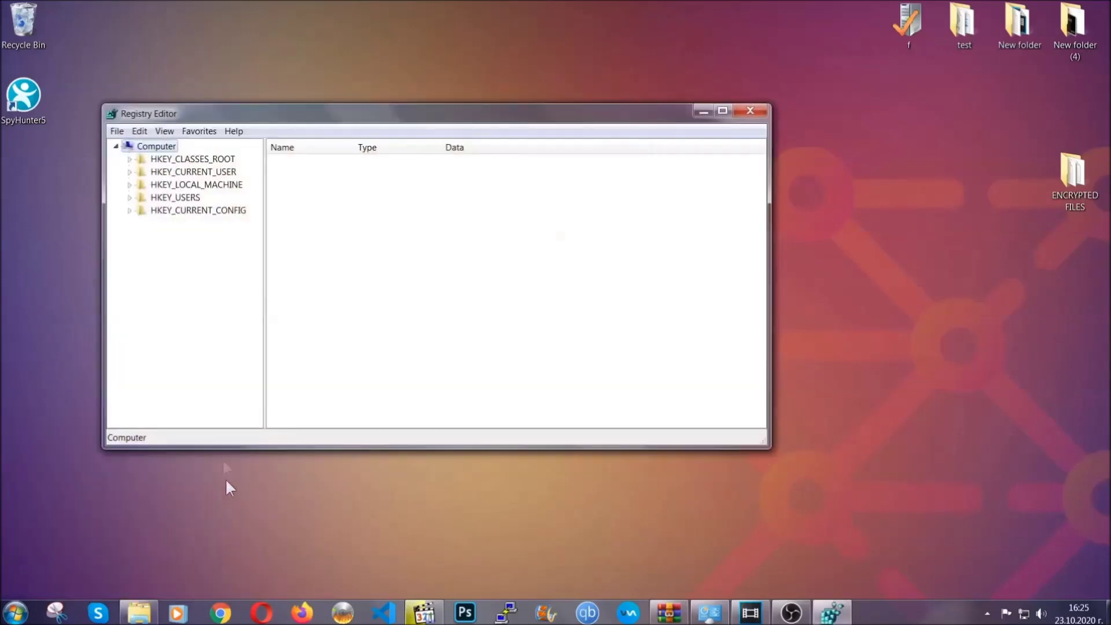
Export the entire registry to a file named BACKUP on the Desktop.
left_click(117, 132)
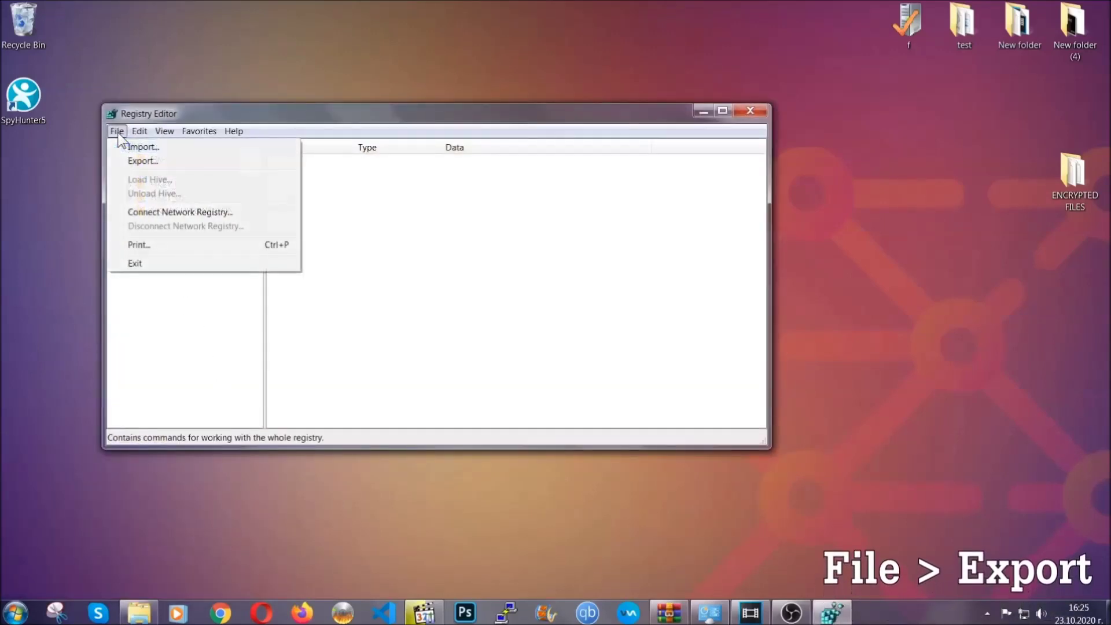
left_click(144, 161)
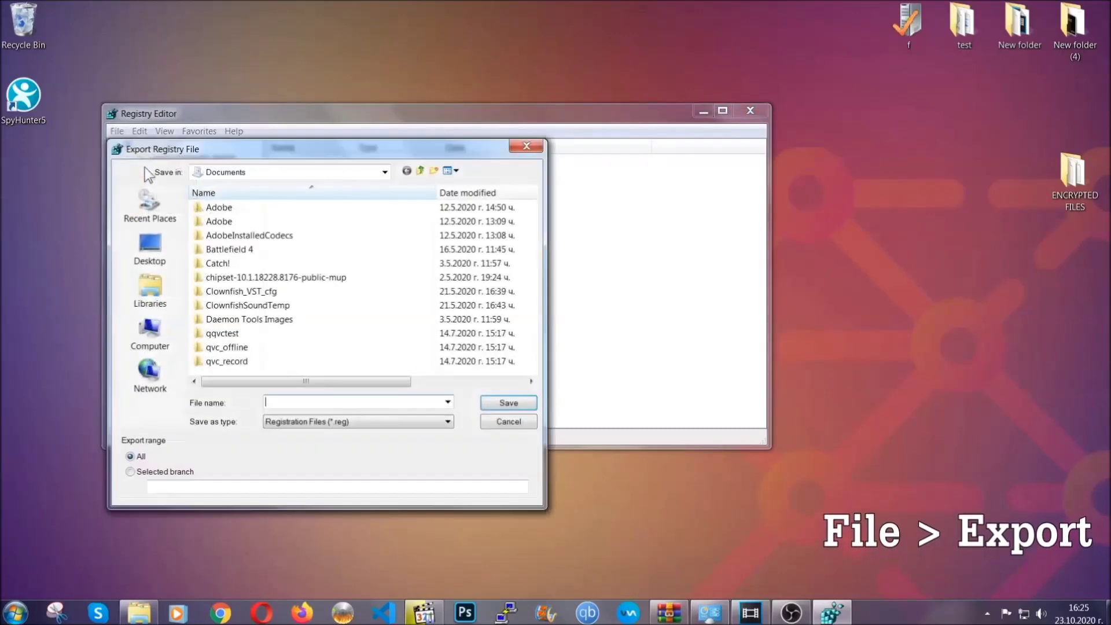
left_click(147, 246)
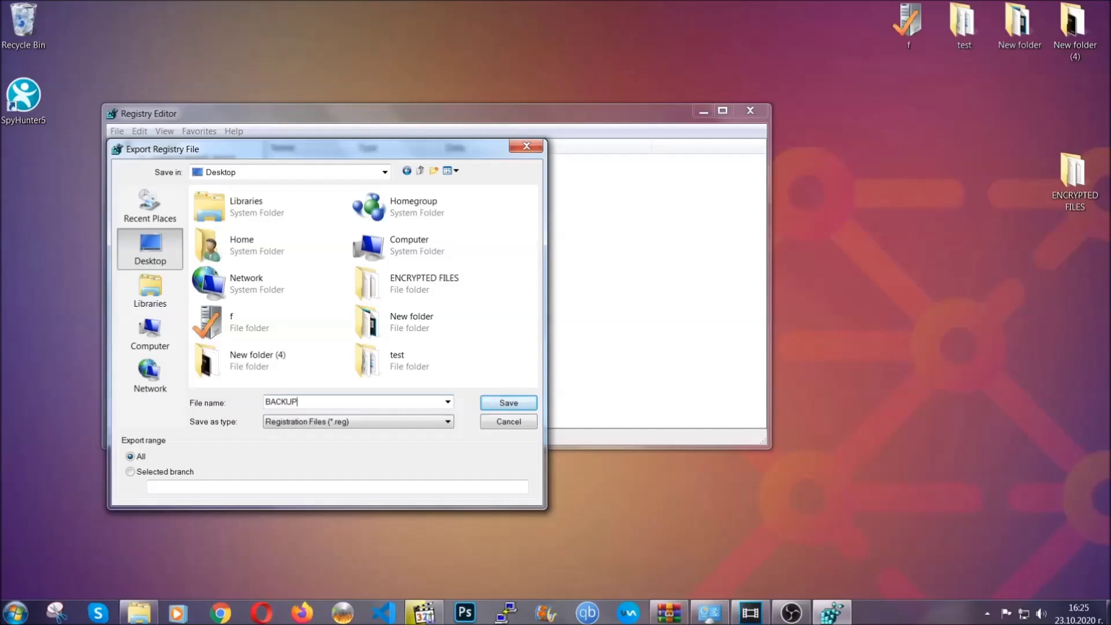
left_click(501, 404)
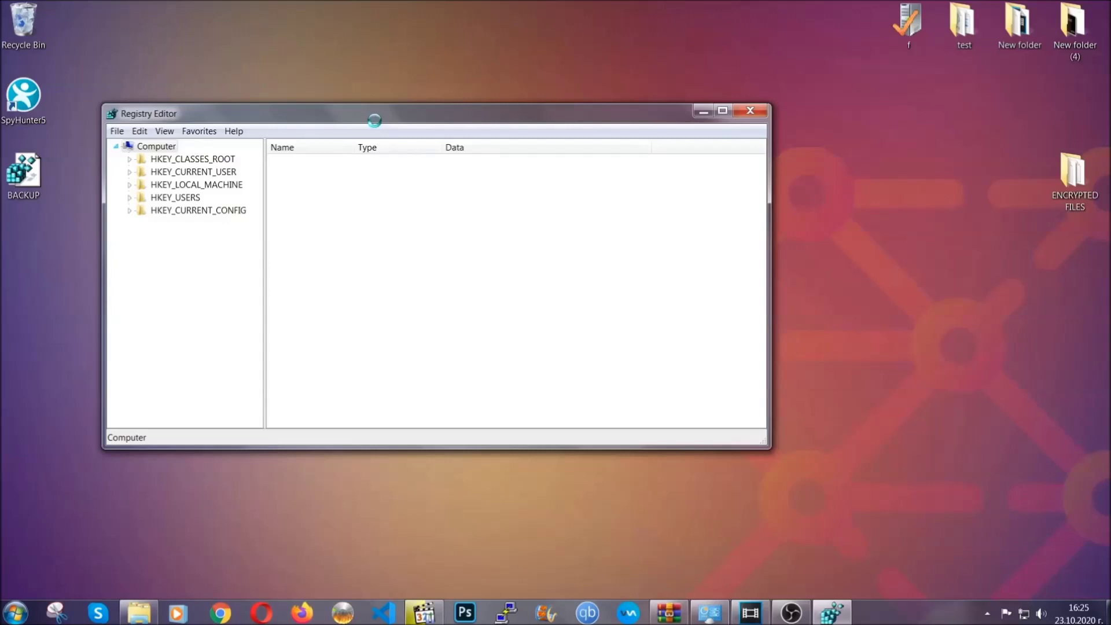
left_click_drag(374, 121, 485, 157)
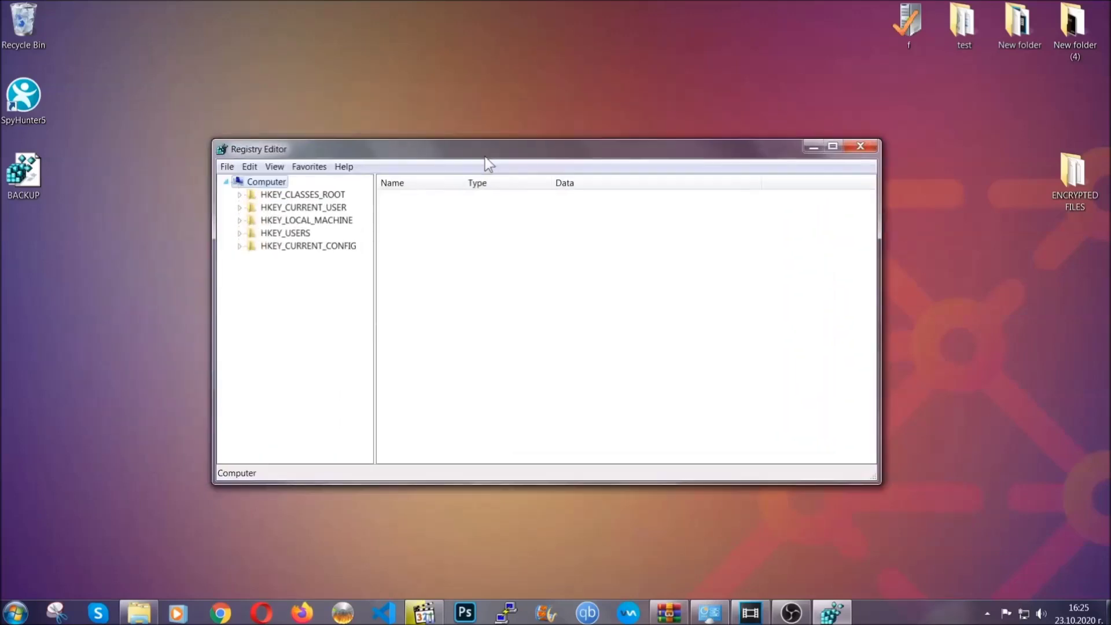
left_click(227, 168)
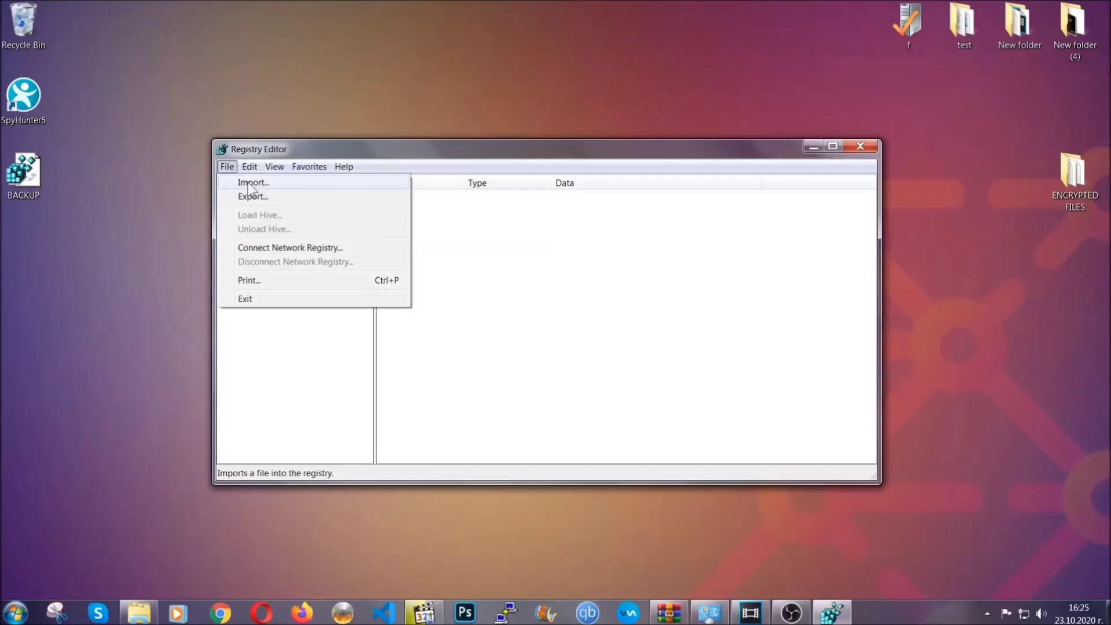
left_click(227, 168)
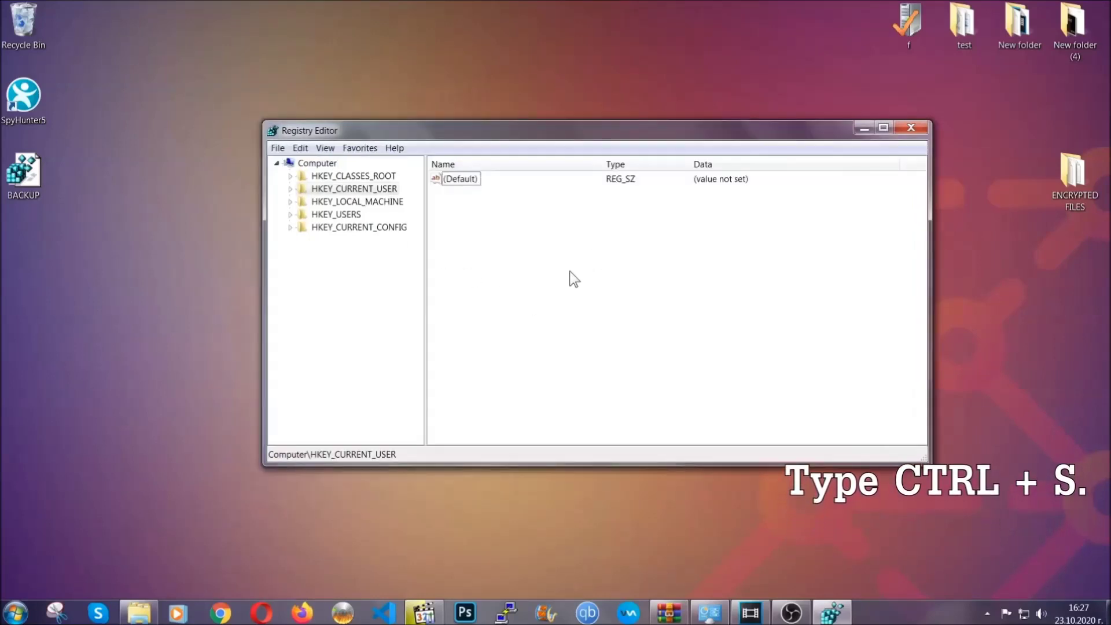
Search the registry for RunOnce, then select the CurrentVersion Run key listing THE VIRUS.
key("ctrl+f")
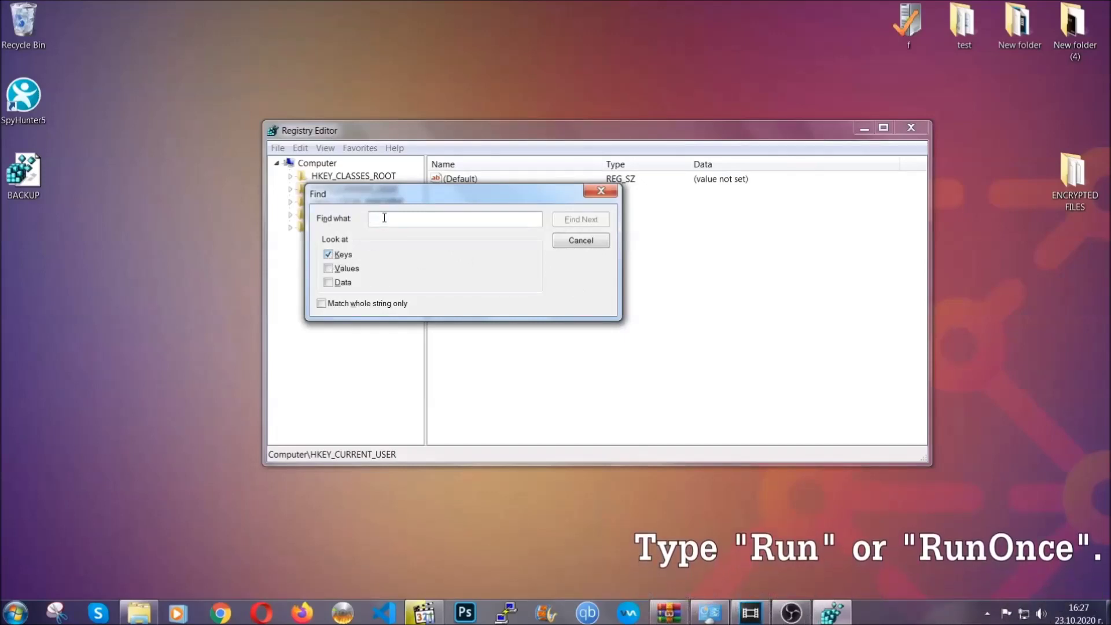
type("RunO")
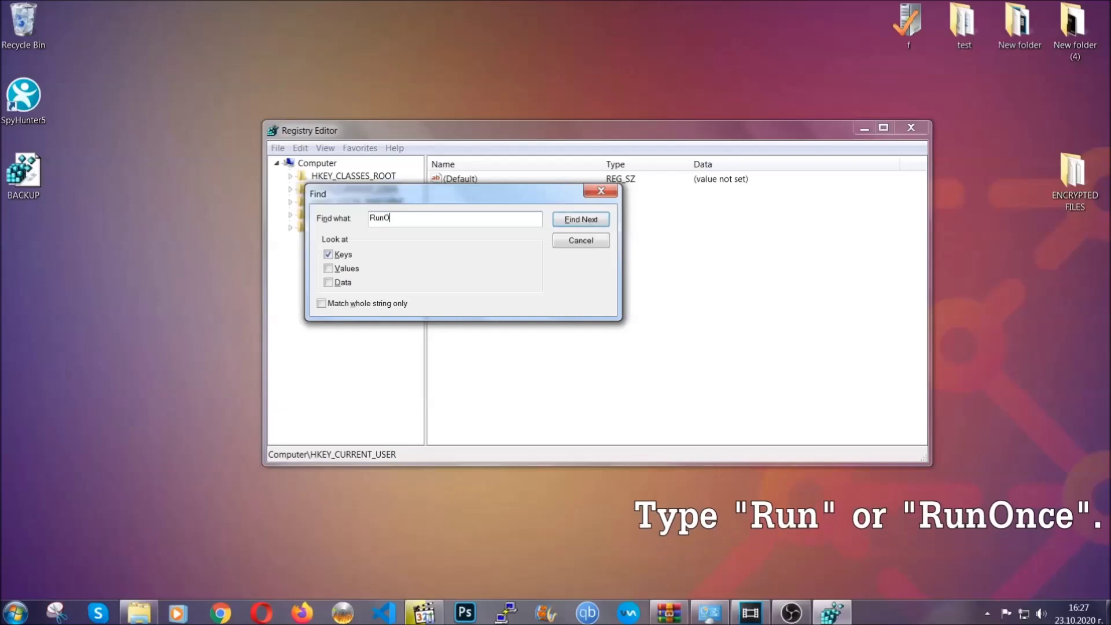
type("nce")
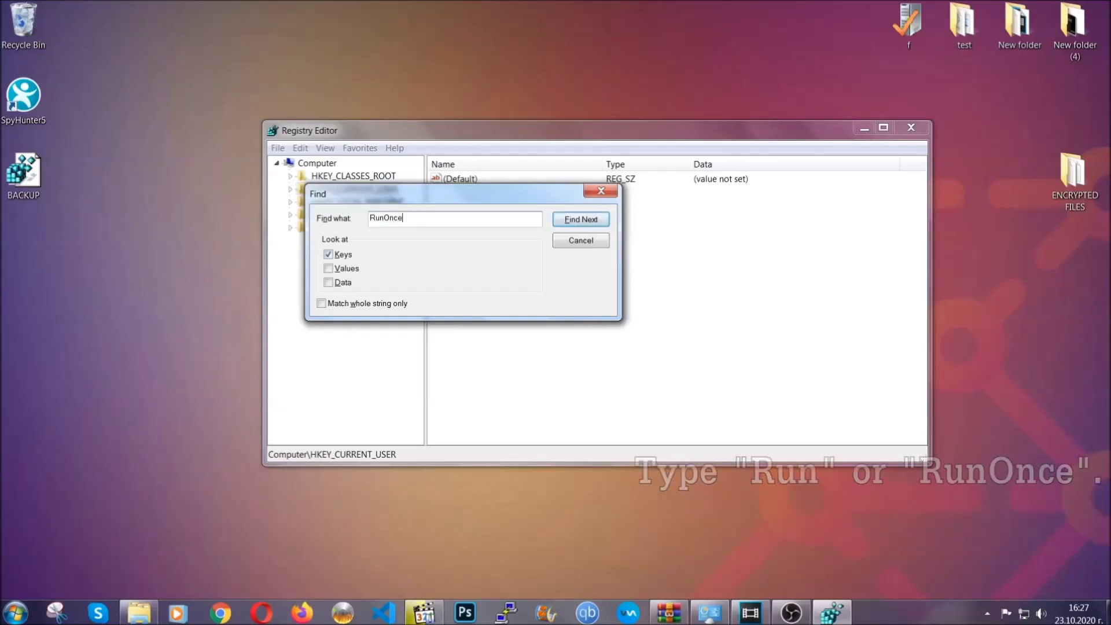
left_click(580, 220)
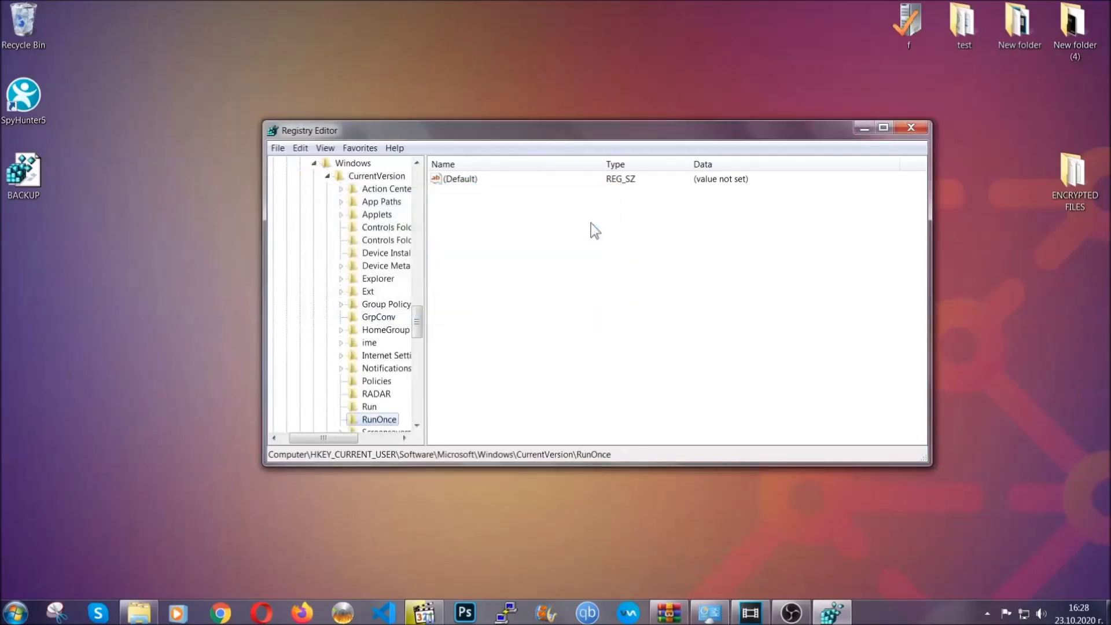
left_click_drag(423, 316, 417, 332)
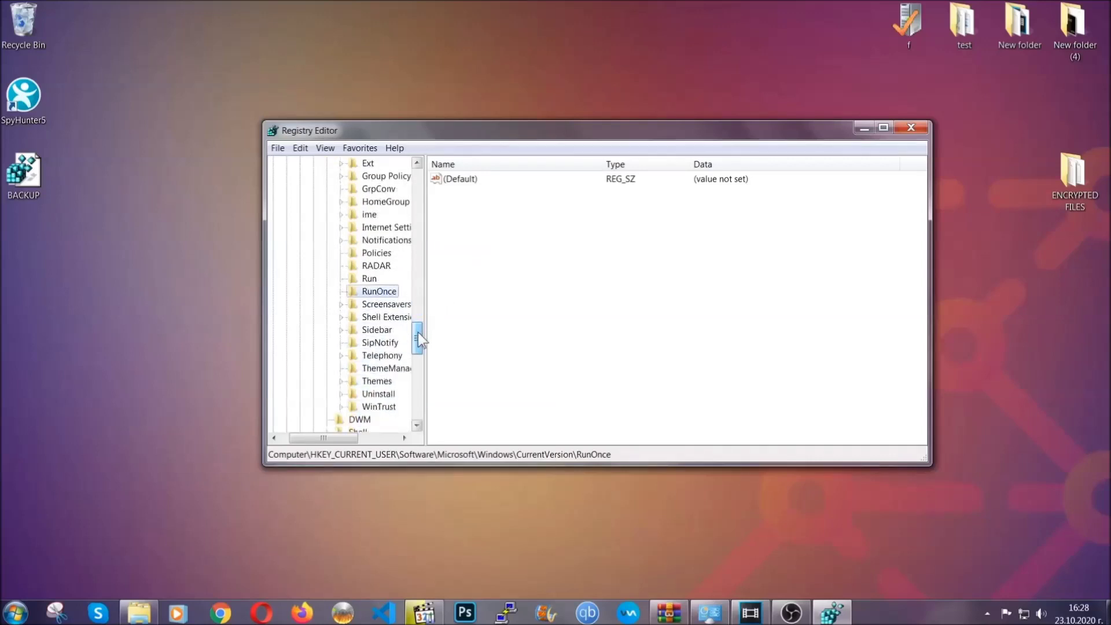
left_click(369, 279)
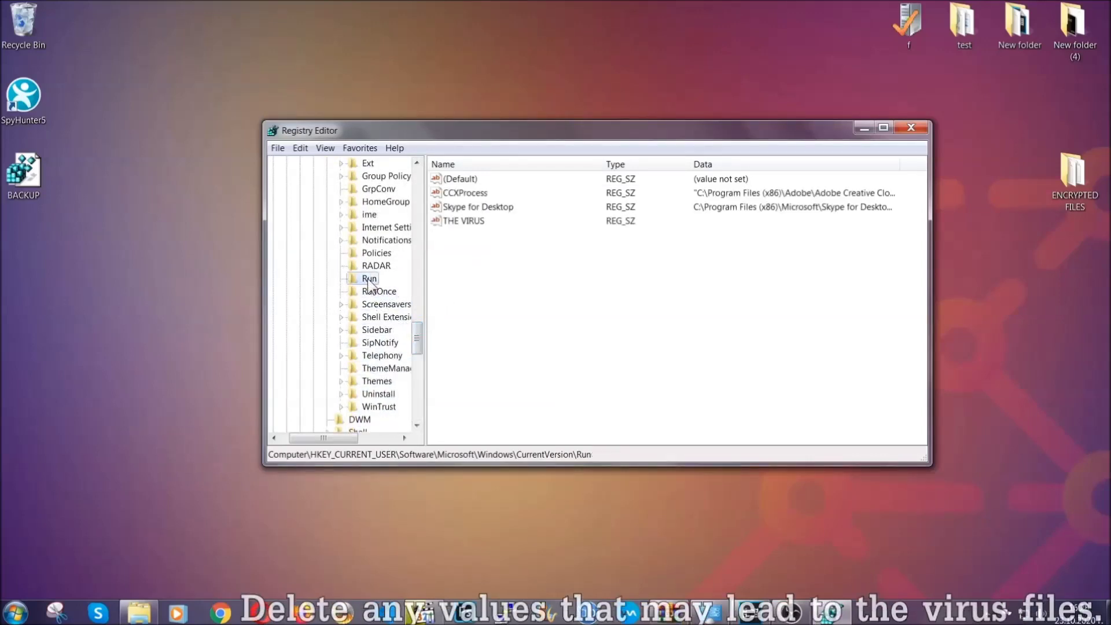
Delete THE VIRUS value from the Run key and confirm the permanent deletion.
left_click(456, 223)
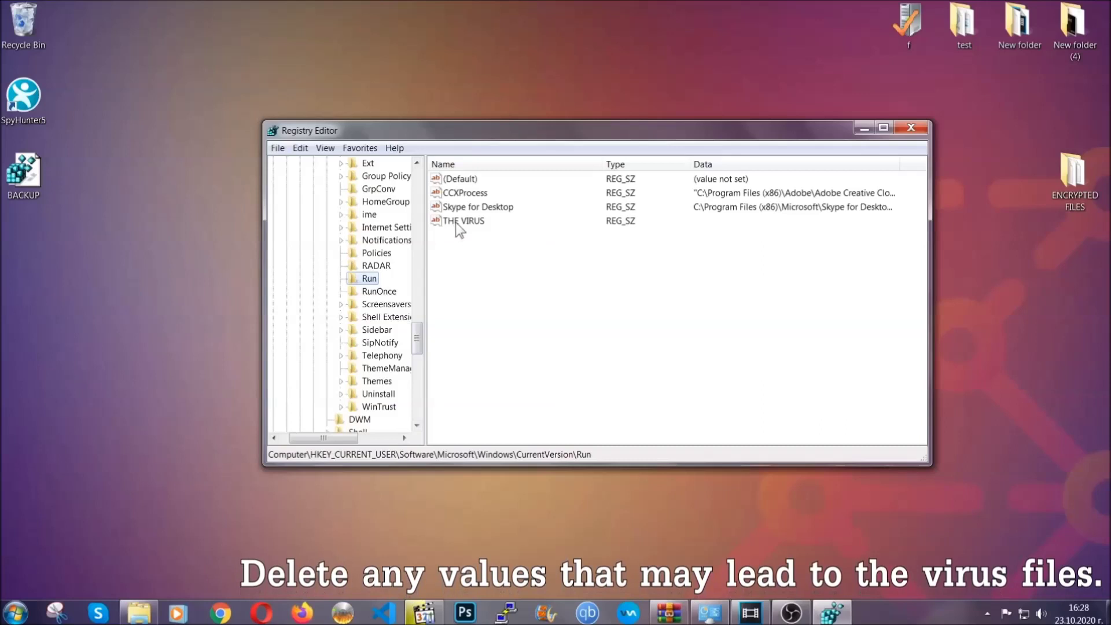
right_click(456, 223)
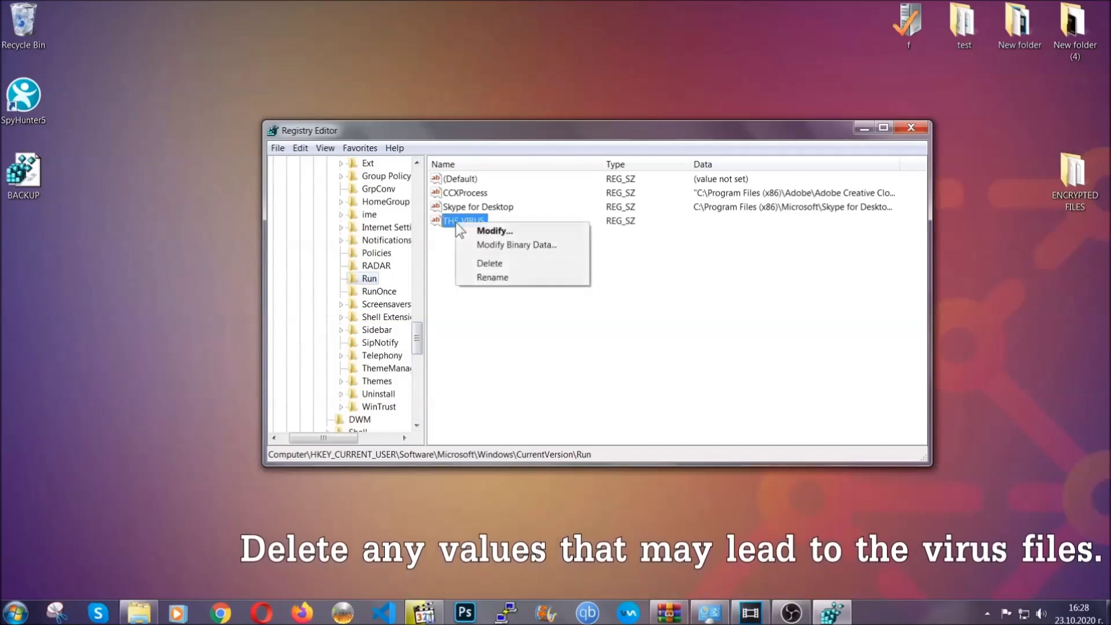
left_click(489, 264)
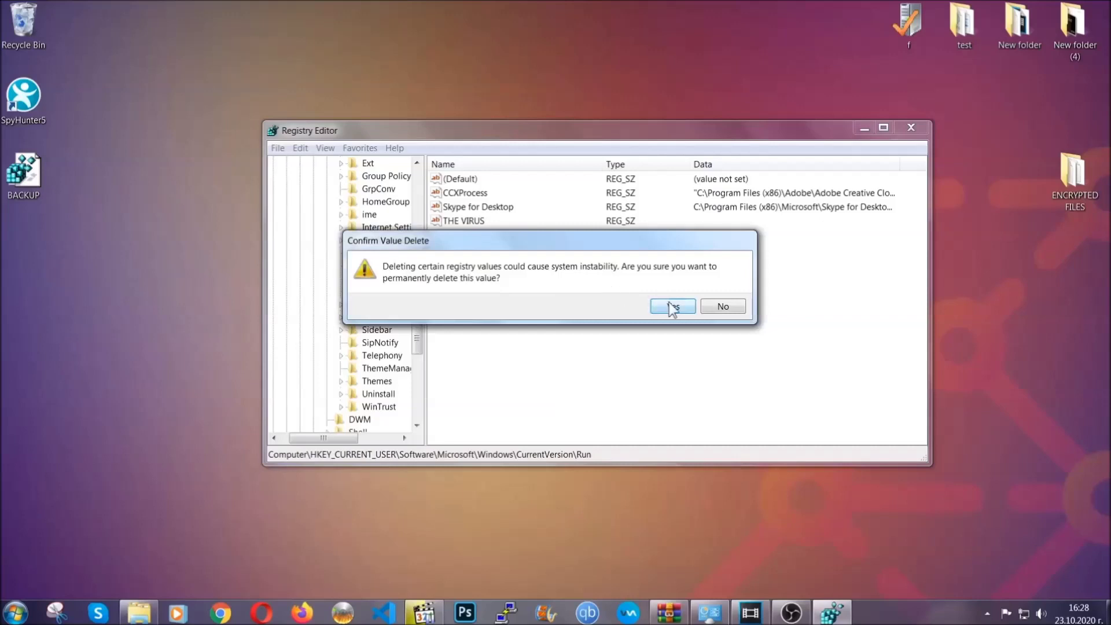
left_click(673, 306)
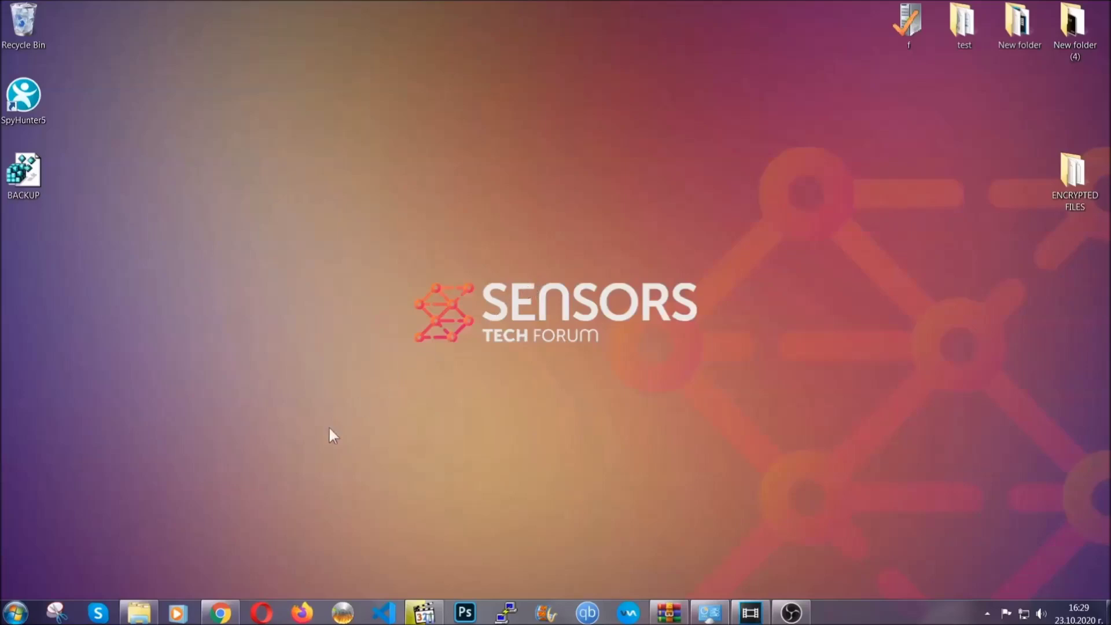
In the SensorsTechForum recovery article, expand 'Method 2 – Restore Data via Windows Backup'.
left_click(220, 614)
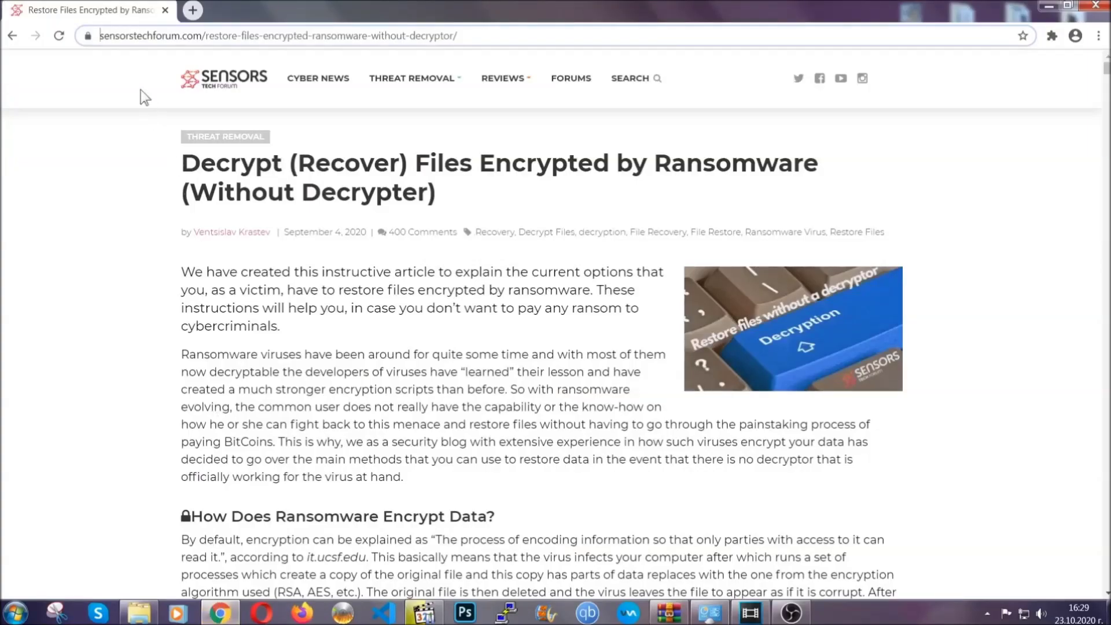
left_click_drag(101, 35, 501, 41)
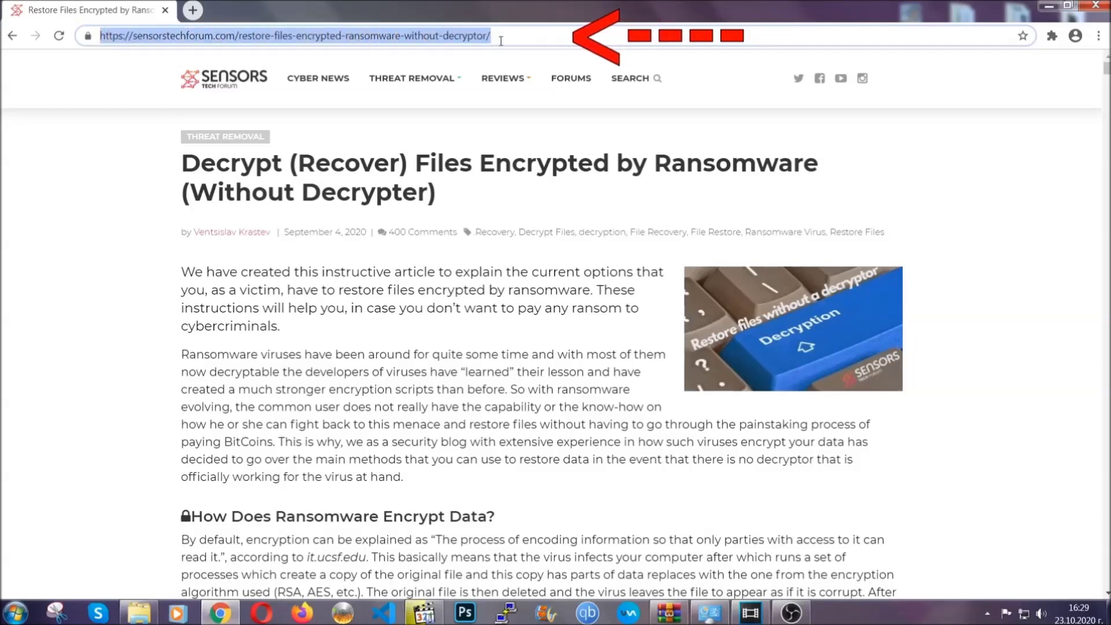
mouse_move(502, 112)
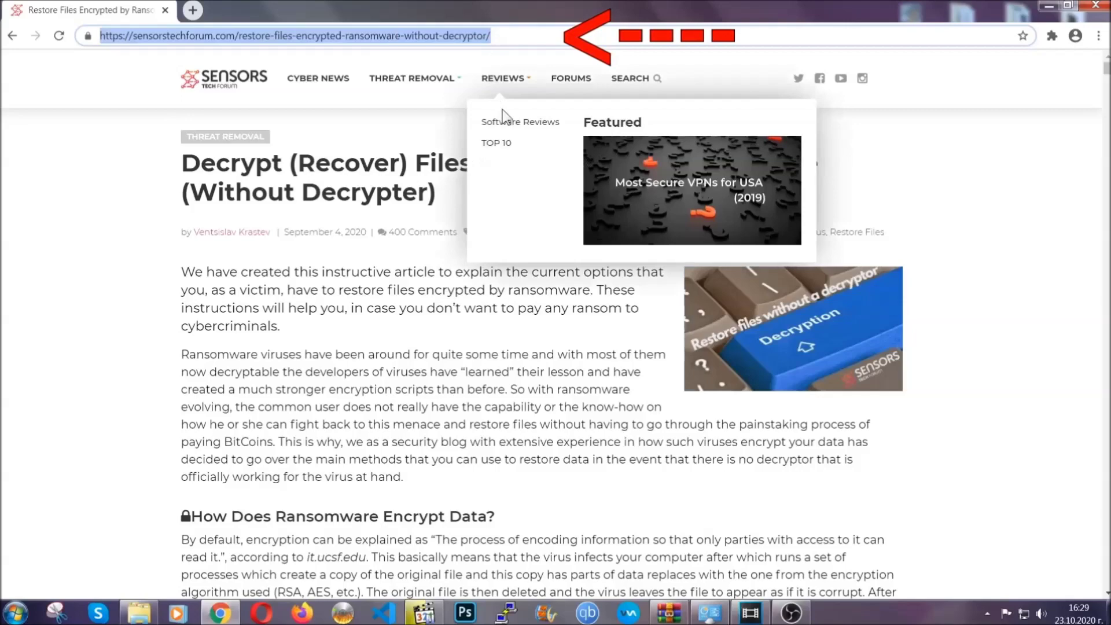
scroll(571, 315, "down", 5)
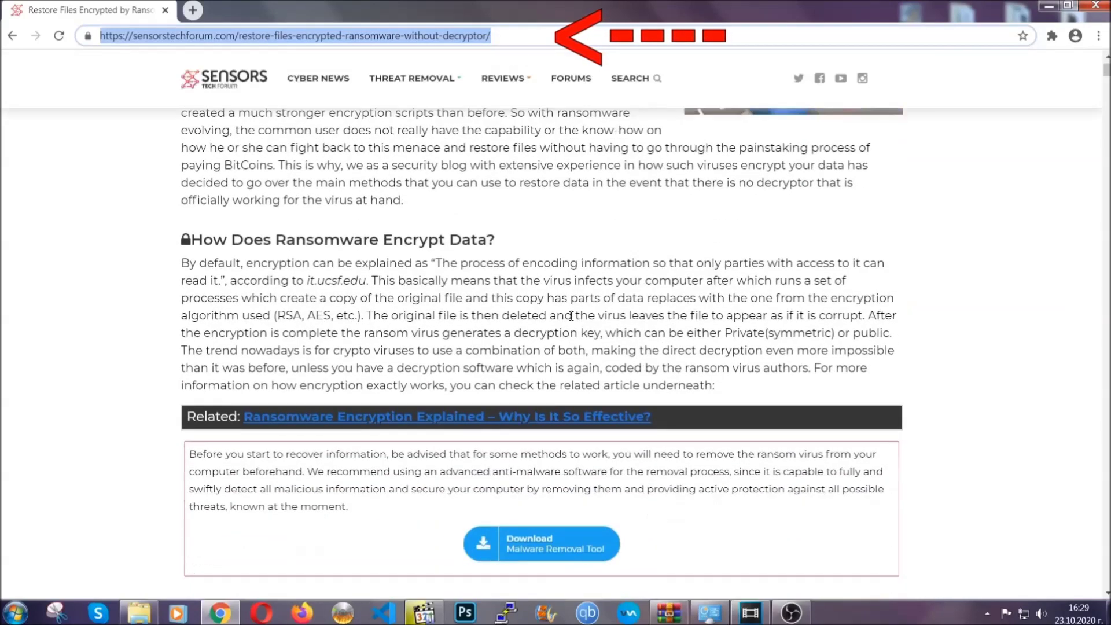
scroll(571, 316, "down", 6)
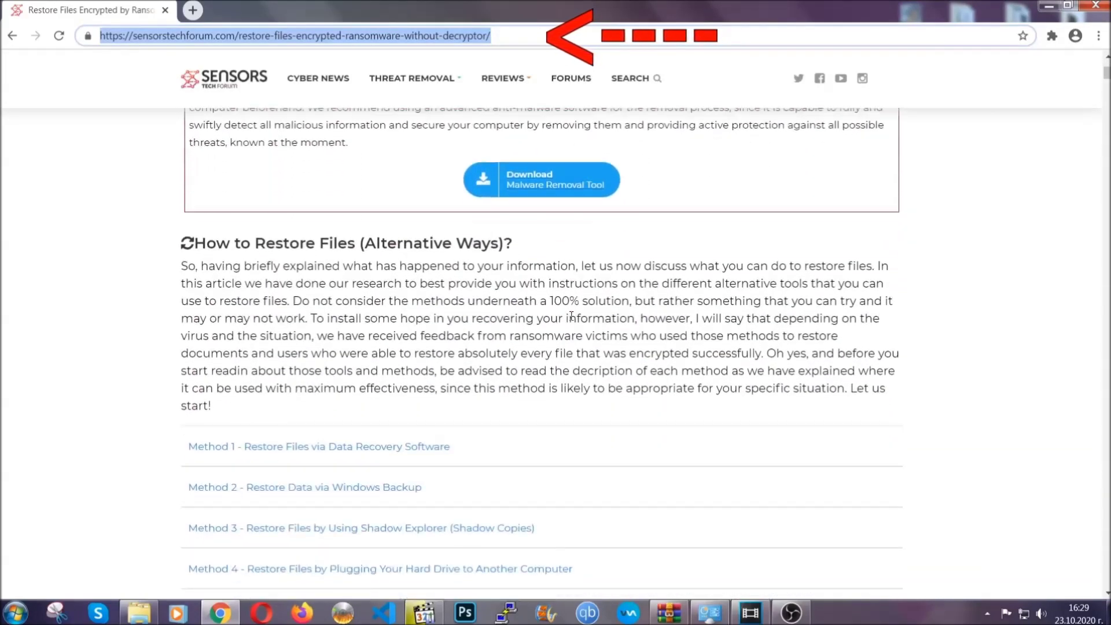
scroll(573, 320, "down", 3)
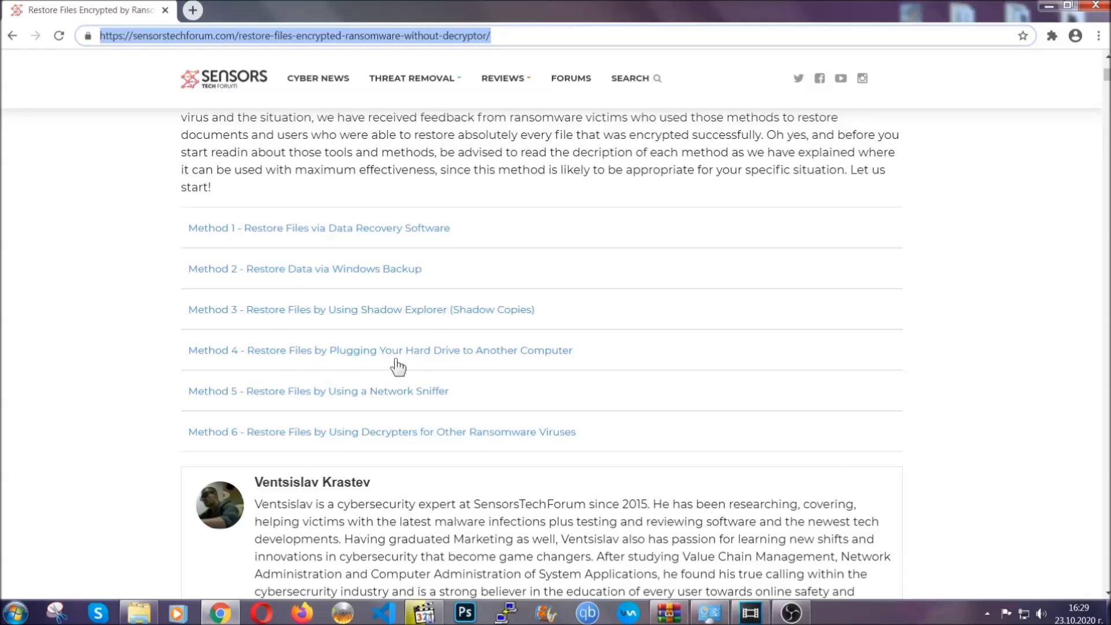
left_click(346, 268)
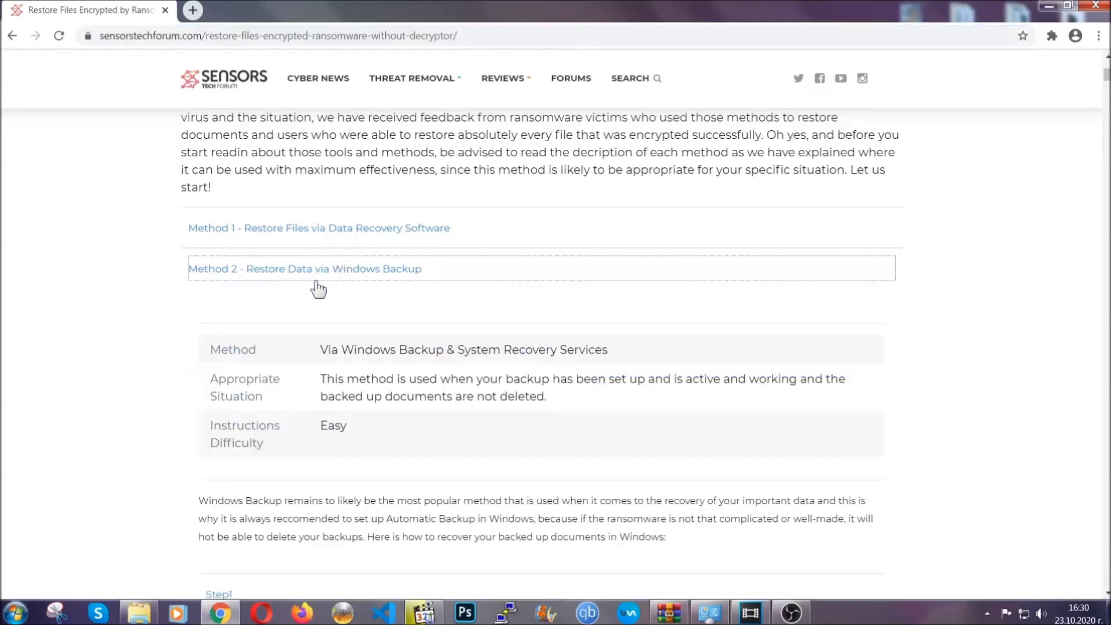
Expand Step1, Step2 and Step3 of the article's Windows Backup instructions.
left_click_drag(320, 346, 390, 431)
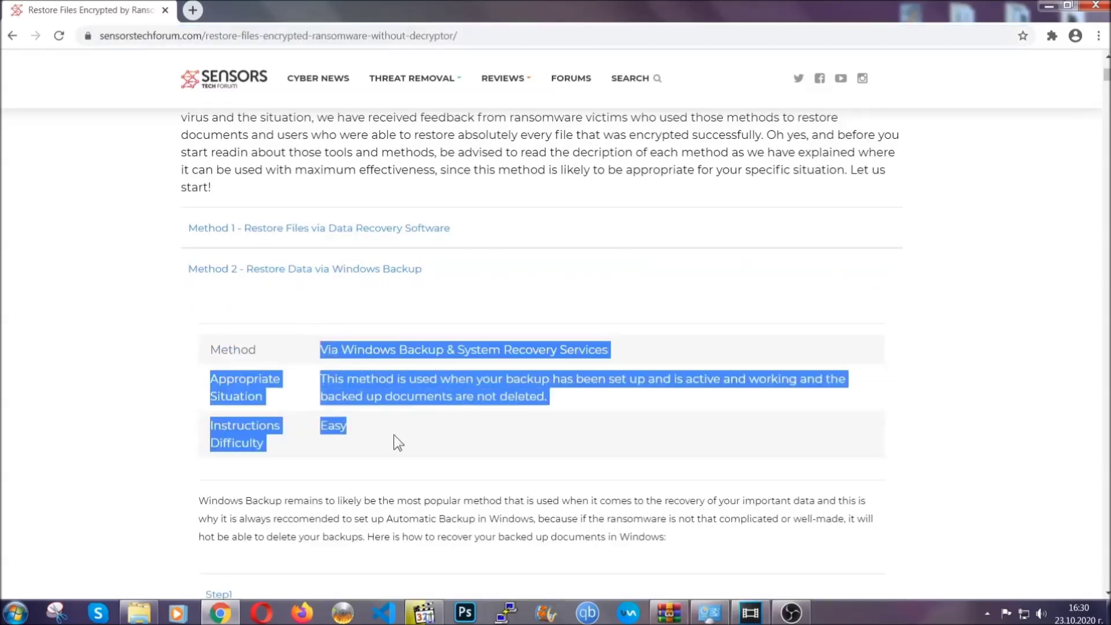
left_click(397, 432)
scroll(397, 432, "down", 4)
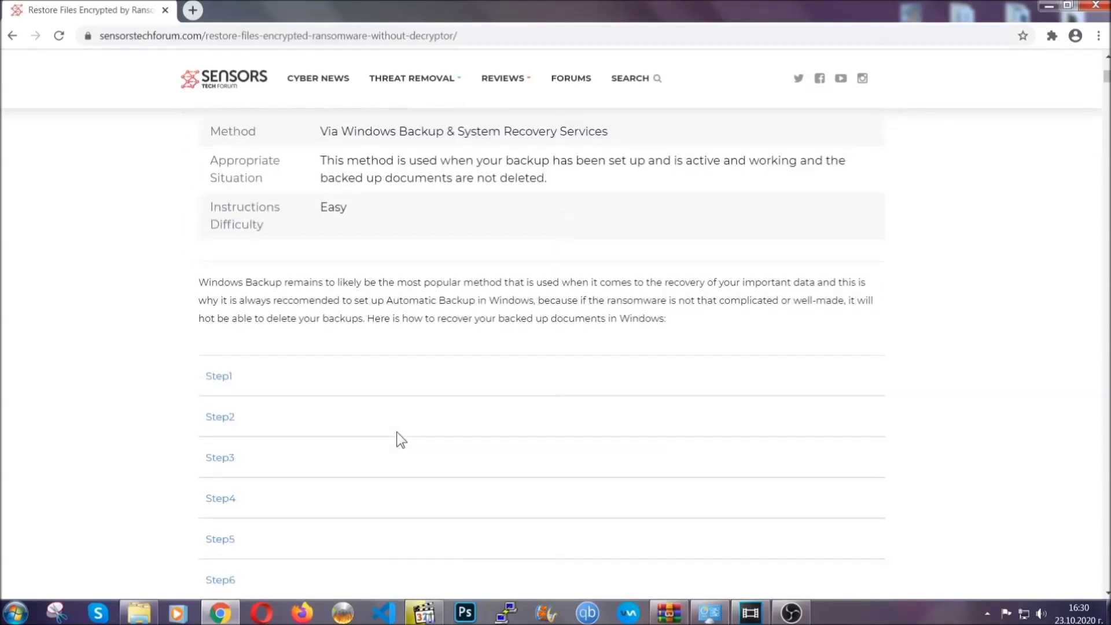
left_click(225, 304)
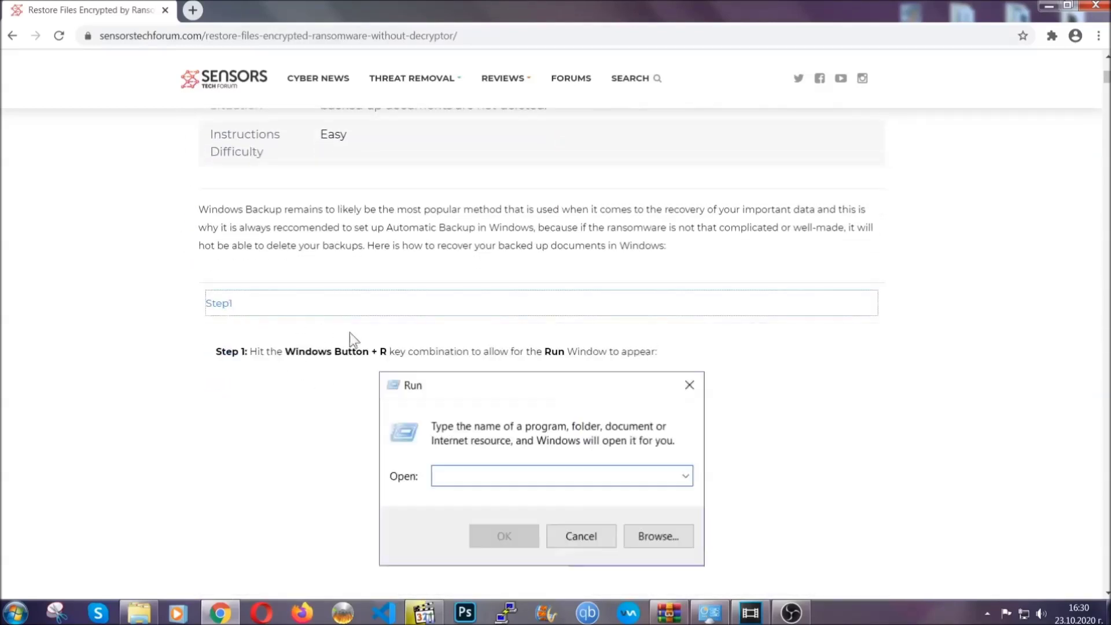
scroll(520, 366, "down", 5)
left_click(259, 362)
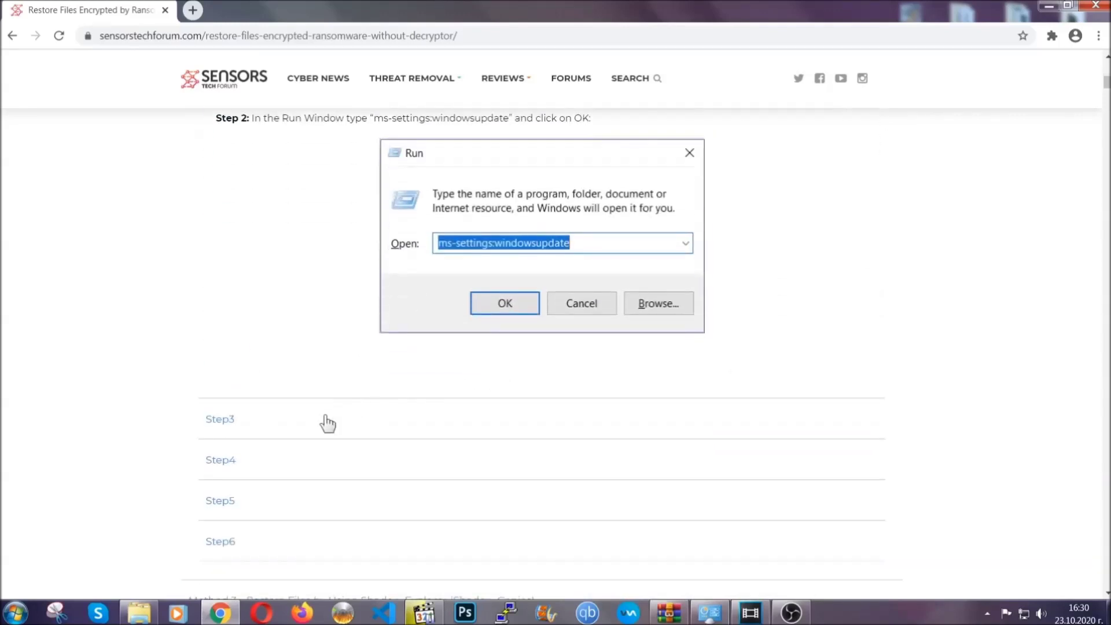
left_click(328, 421)
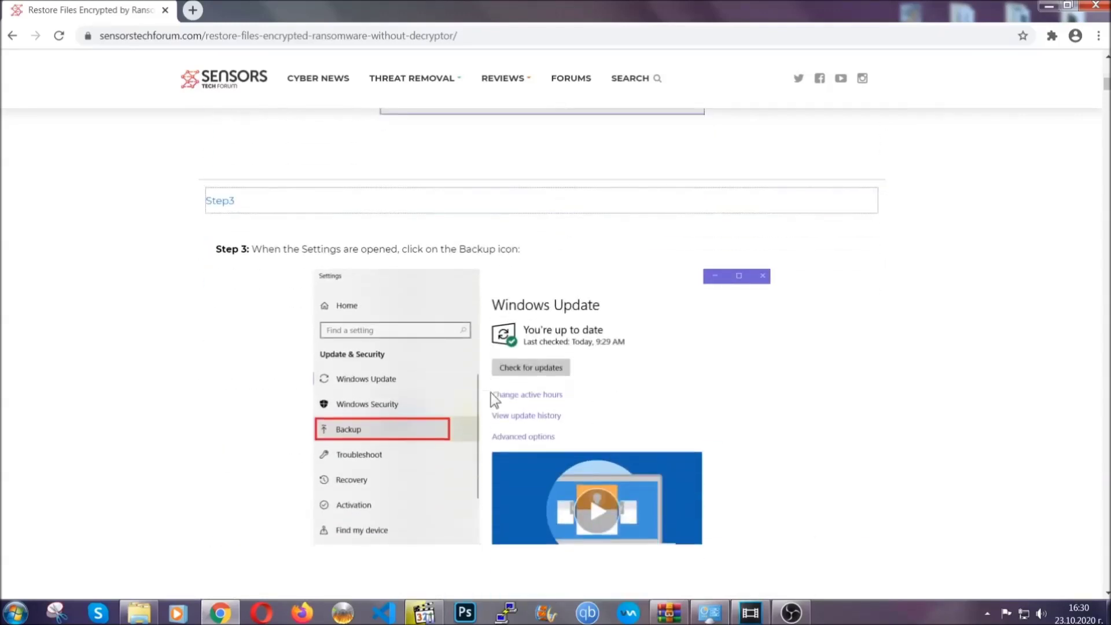
Minimise Chrome to reveal the desktop with its BACKUP and ENCRYPTED FILES icons.
scroll(491, 392, "down", 5)
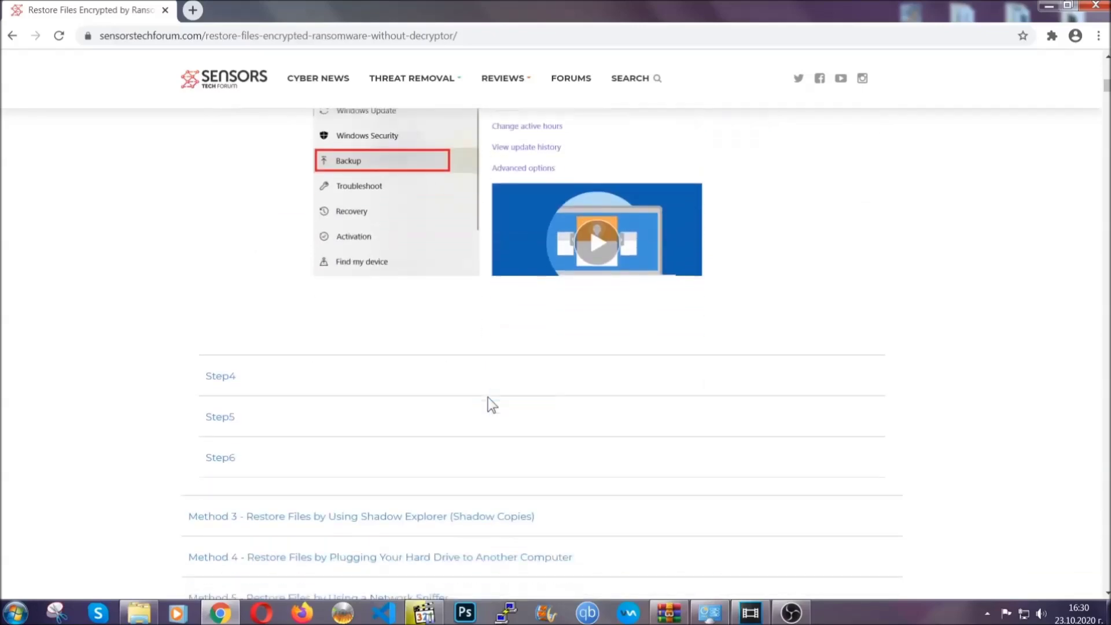
scroll(488, 397, "down", 8)
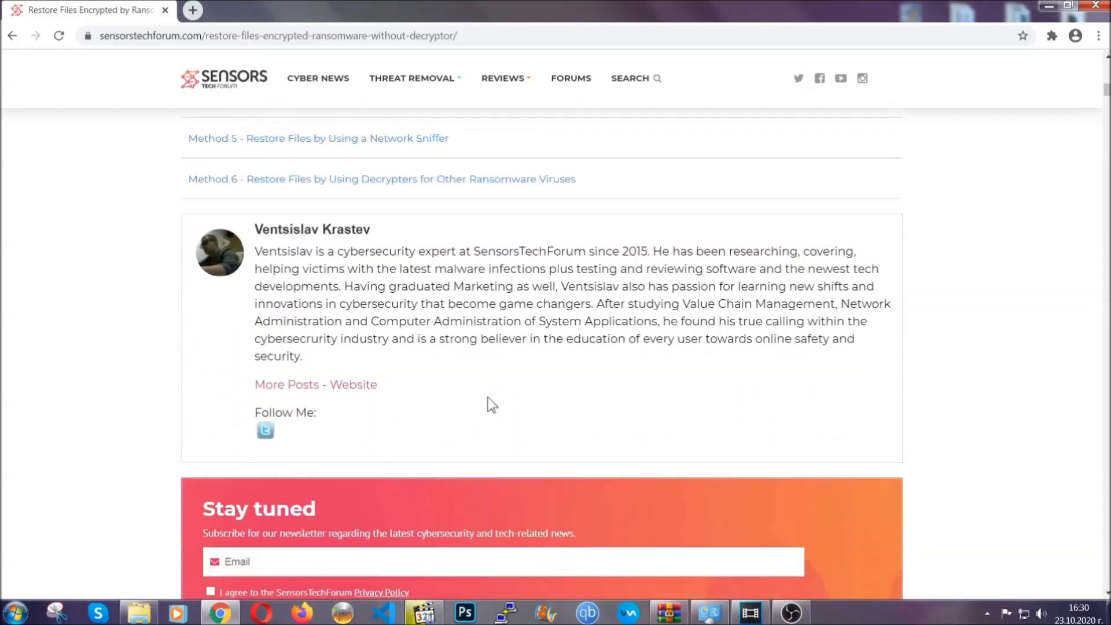
scroll(488, 397, "up", 20)
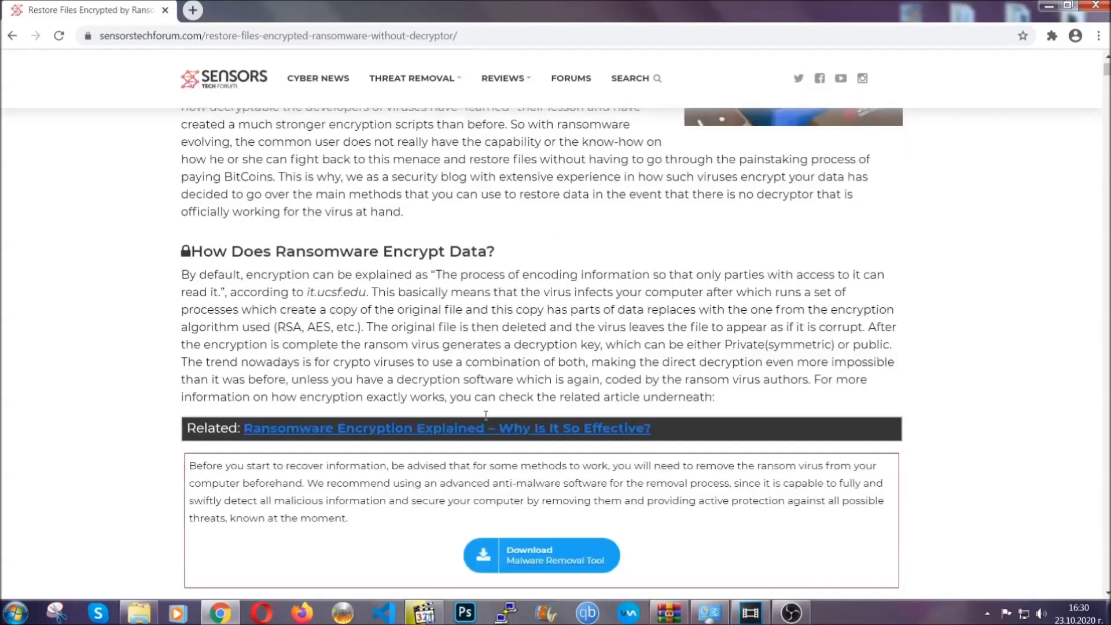
scroll(497, 399, "up", 5)
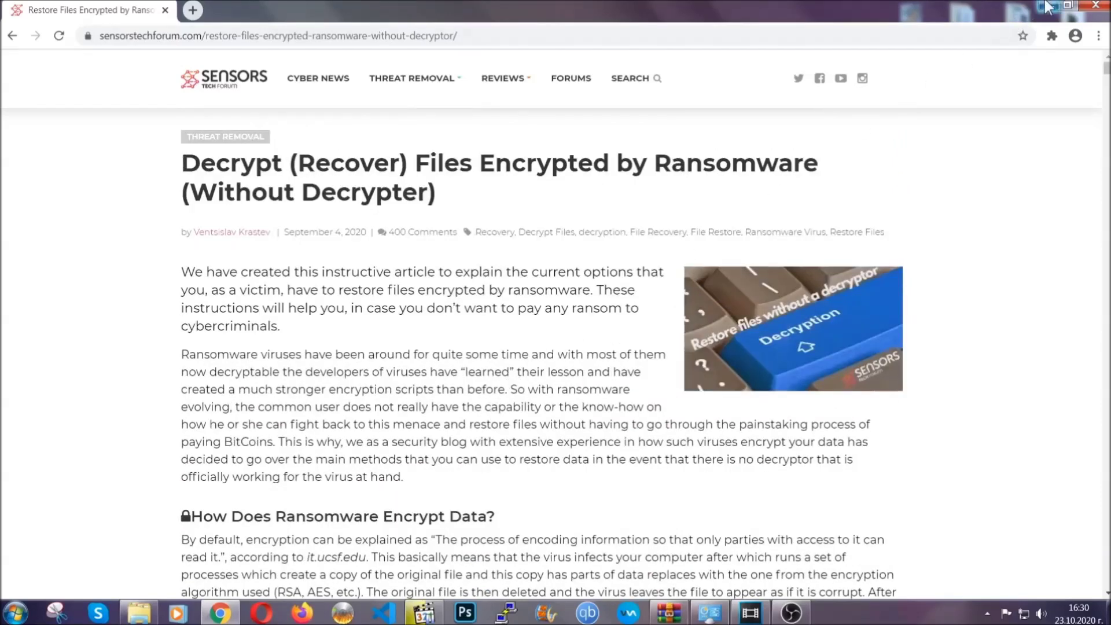
left_click(1048, 5)
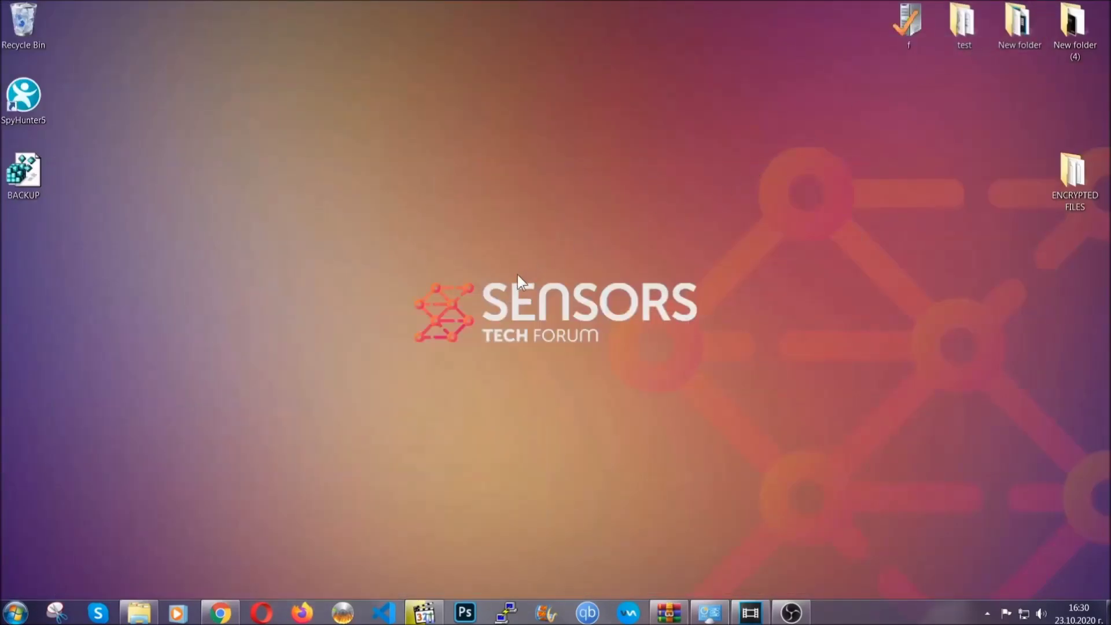